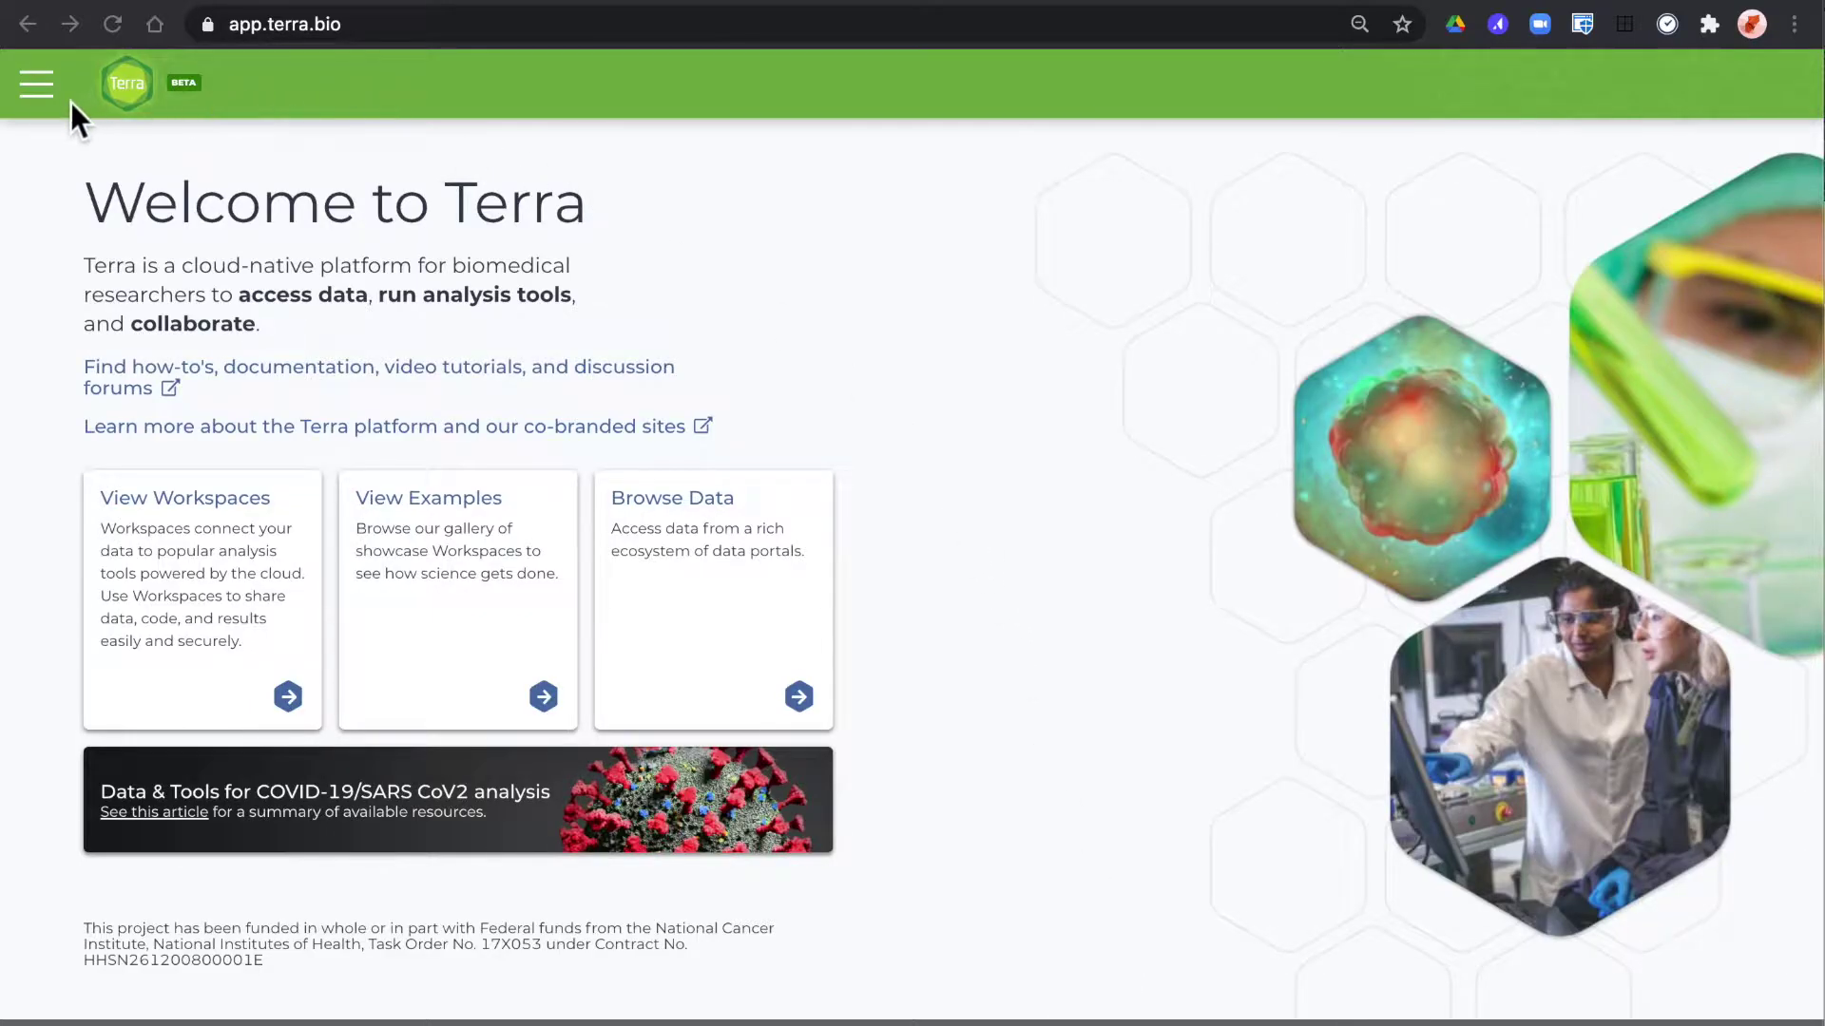
Open the Terra user profile page from the menu's account section.
click(52, 87)
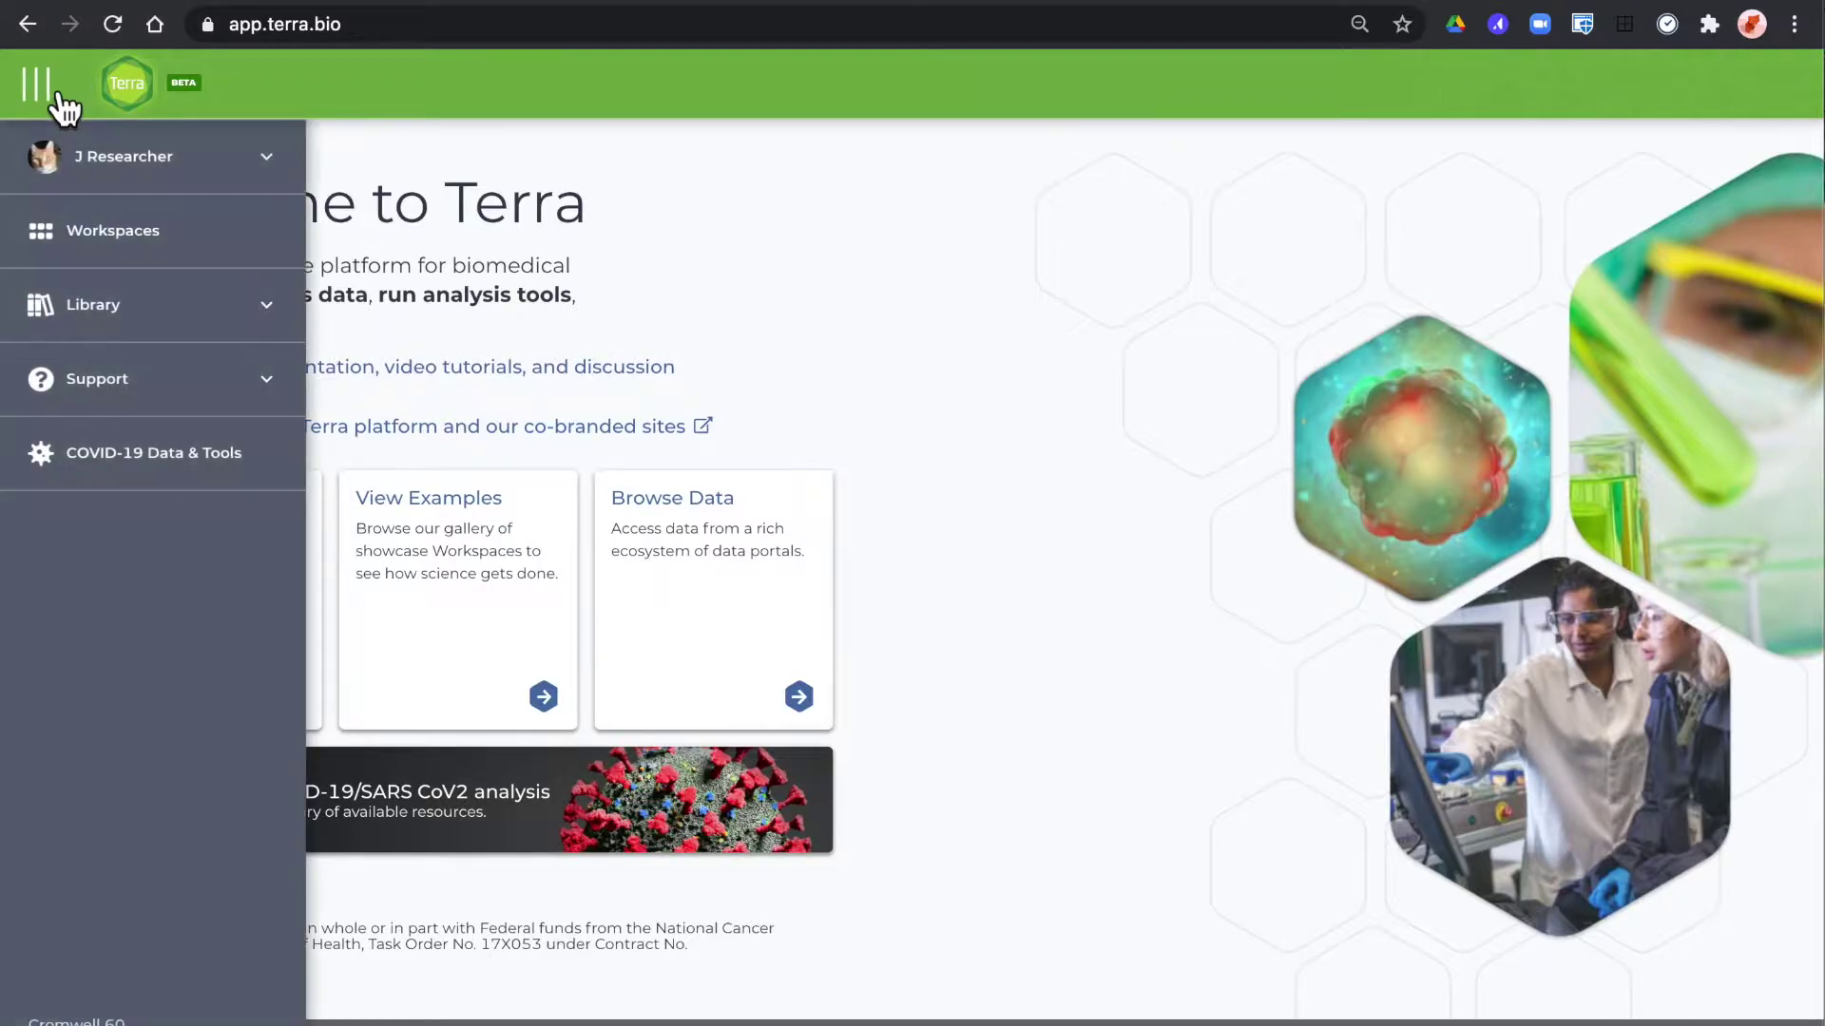
click(269, 169)
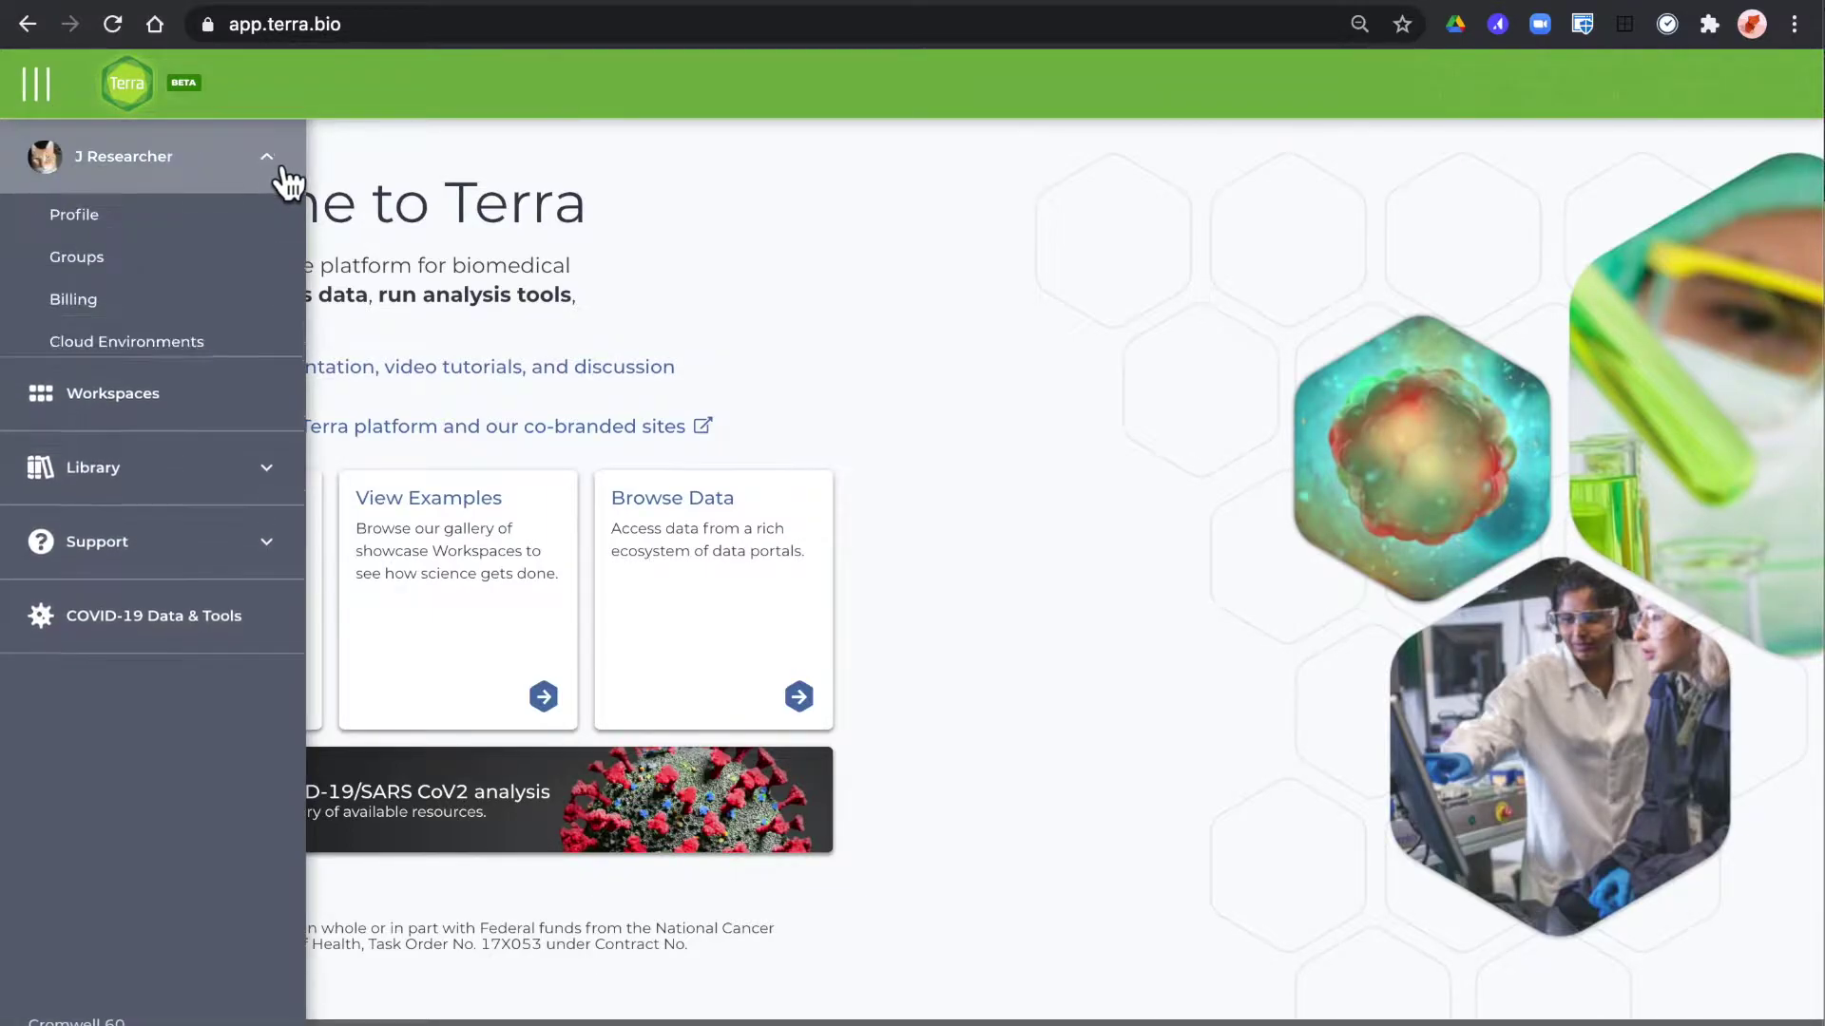
click(214, 214)
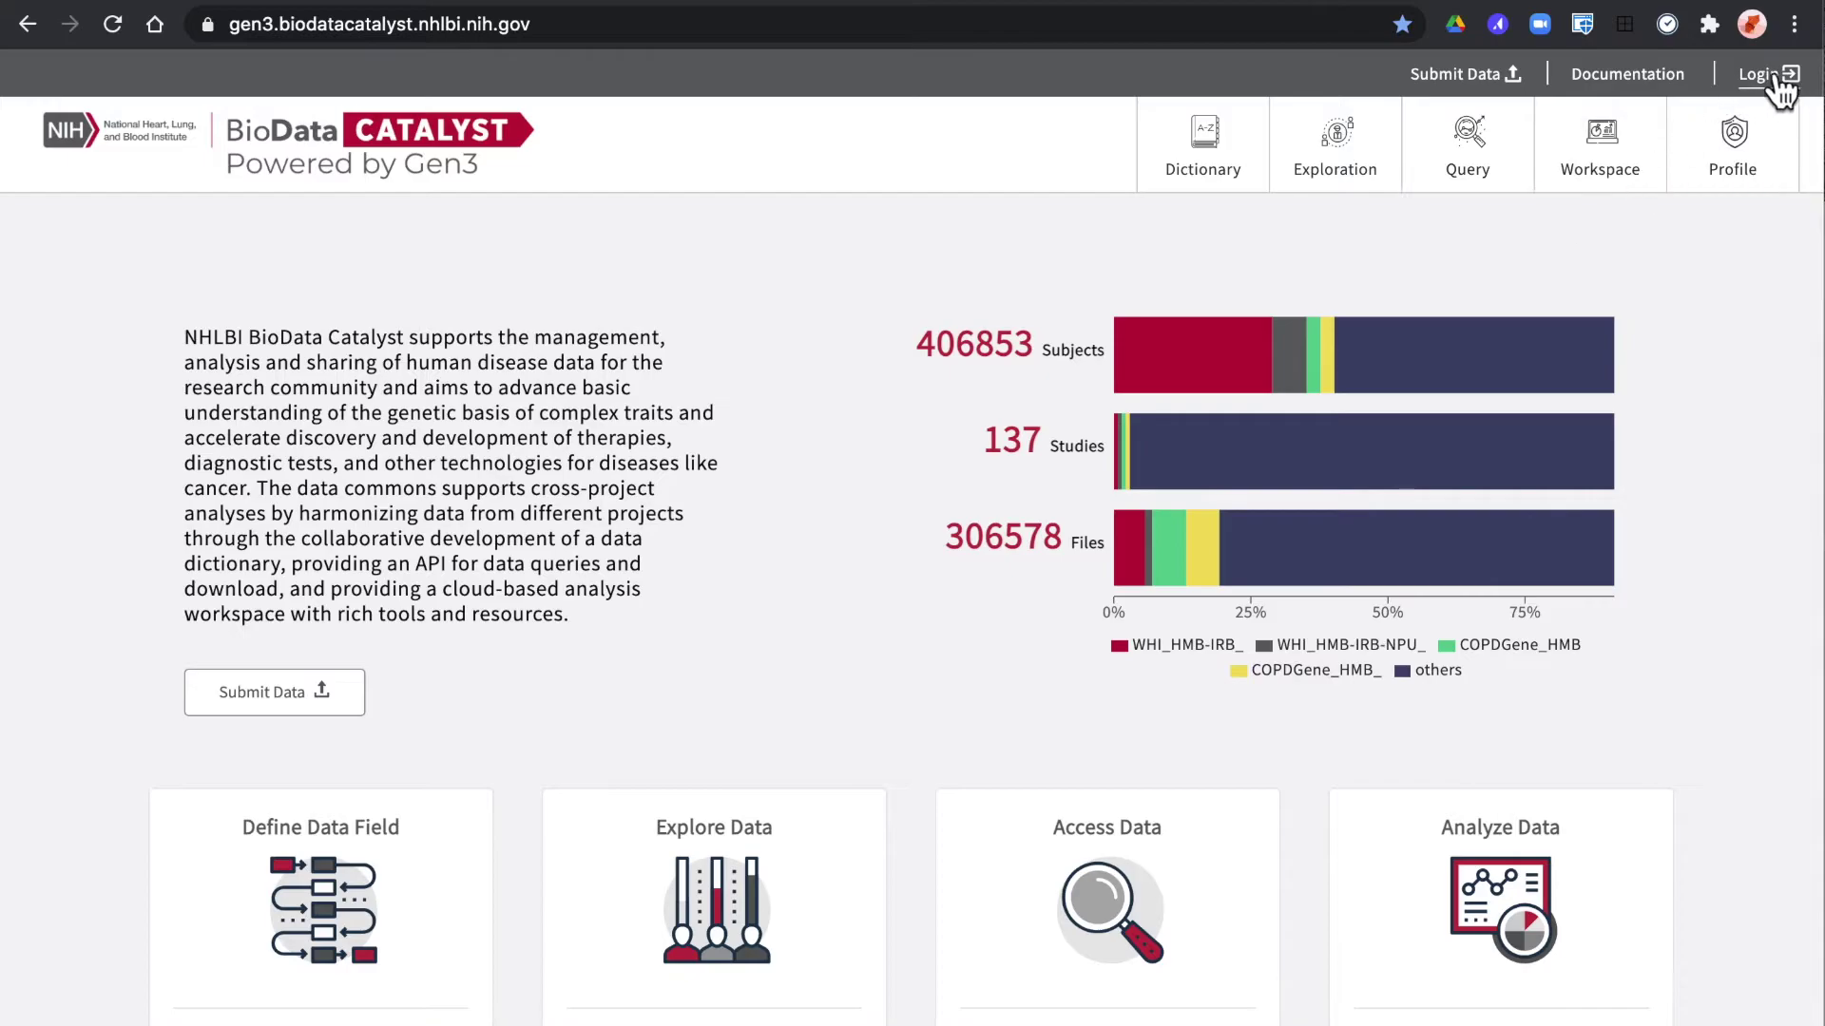
Log in to BioData Catalyst via the Developer Login with a Google account.
click(1769, 75)
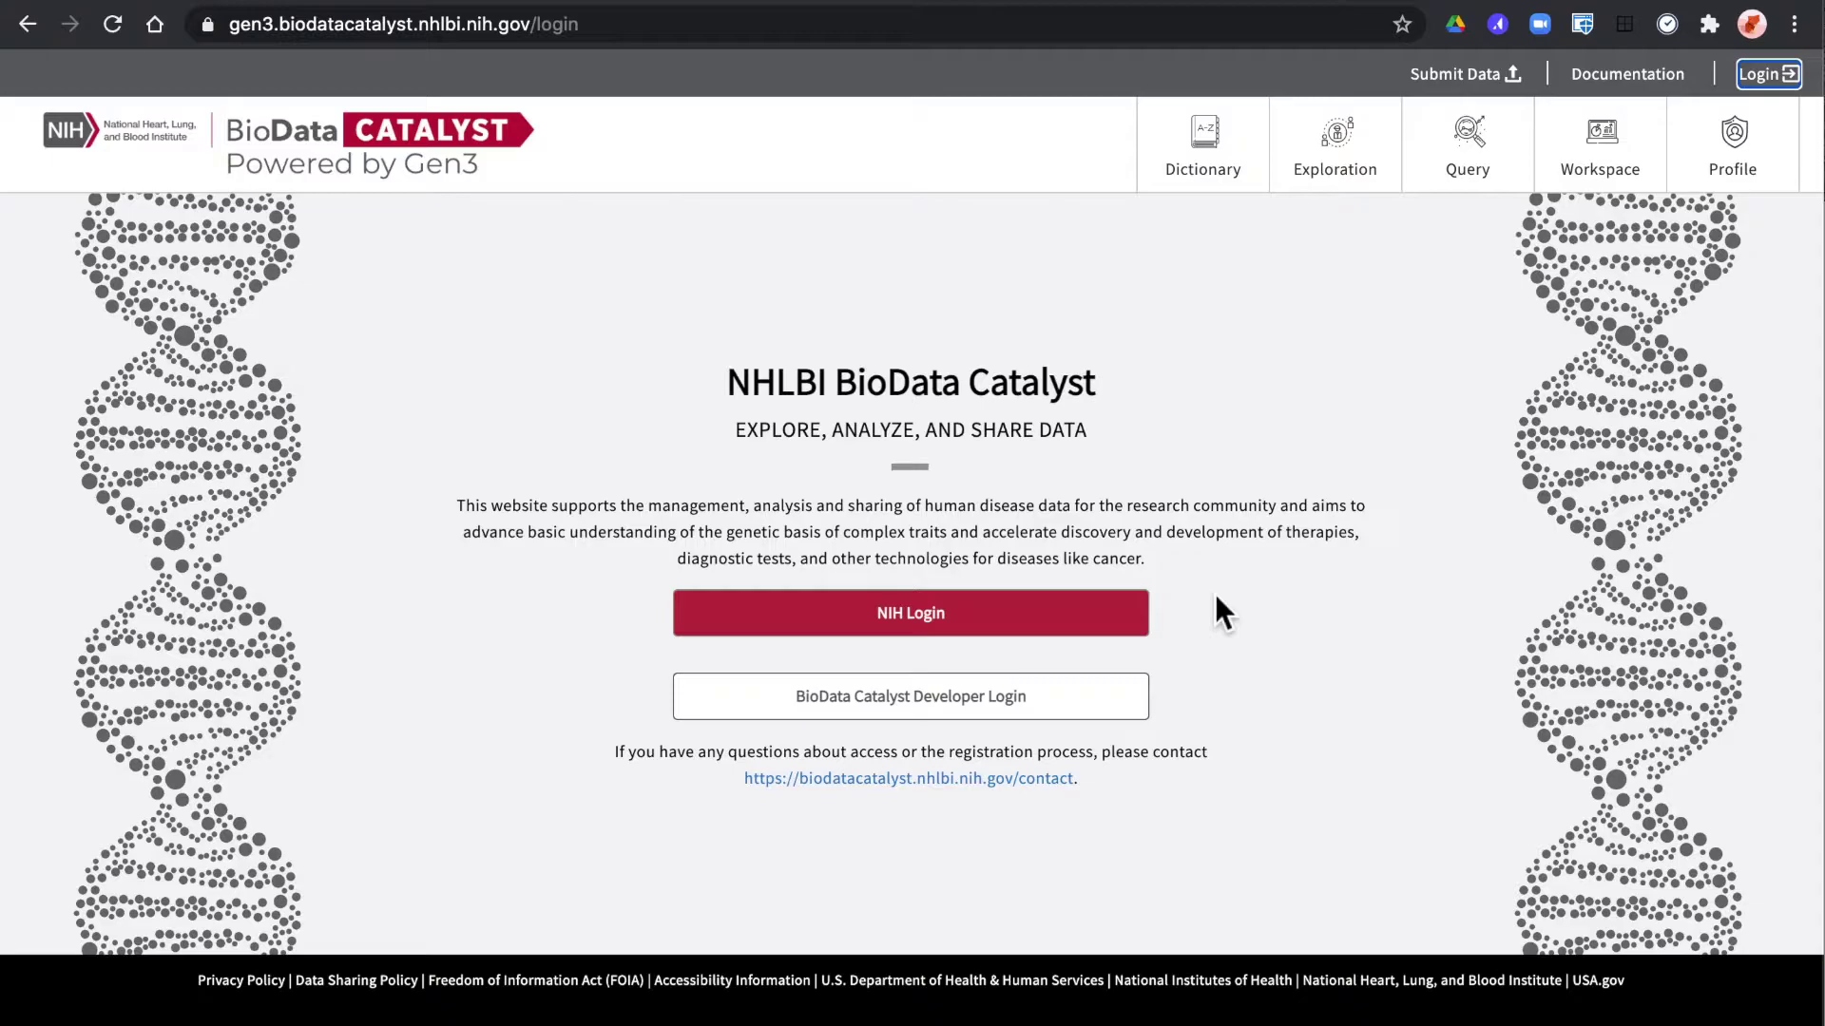
click(1007, 712)
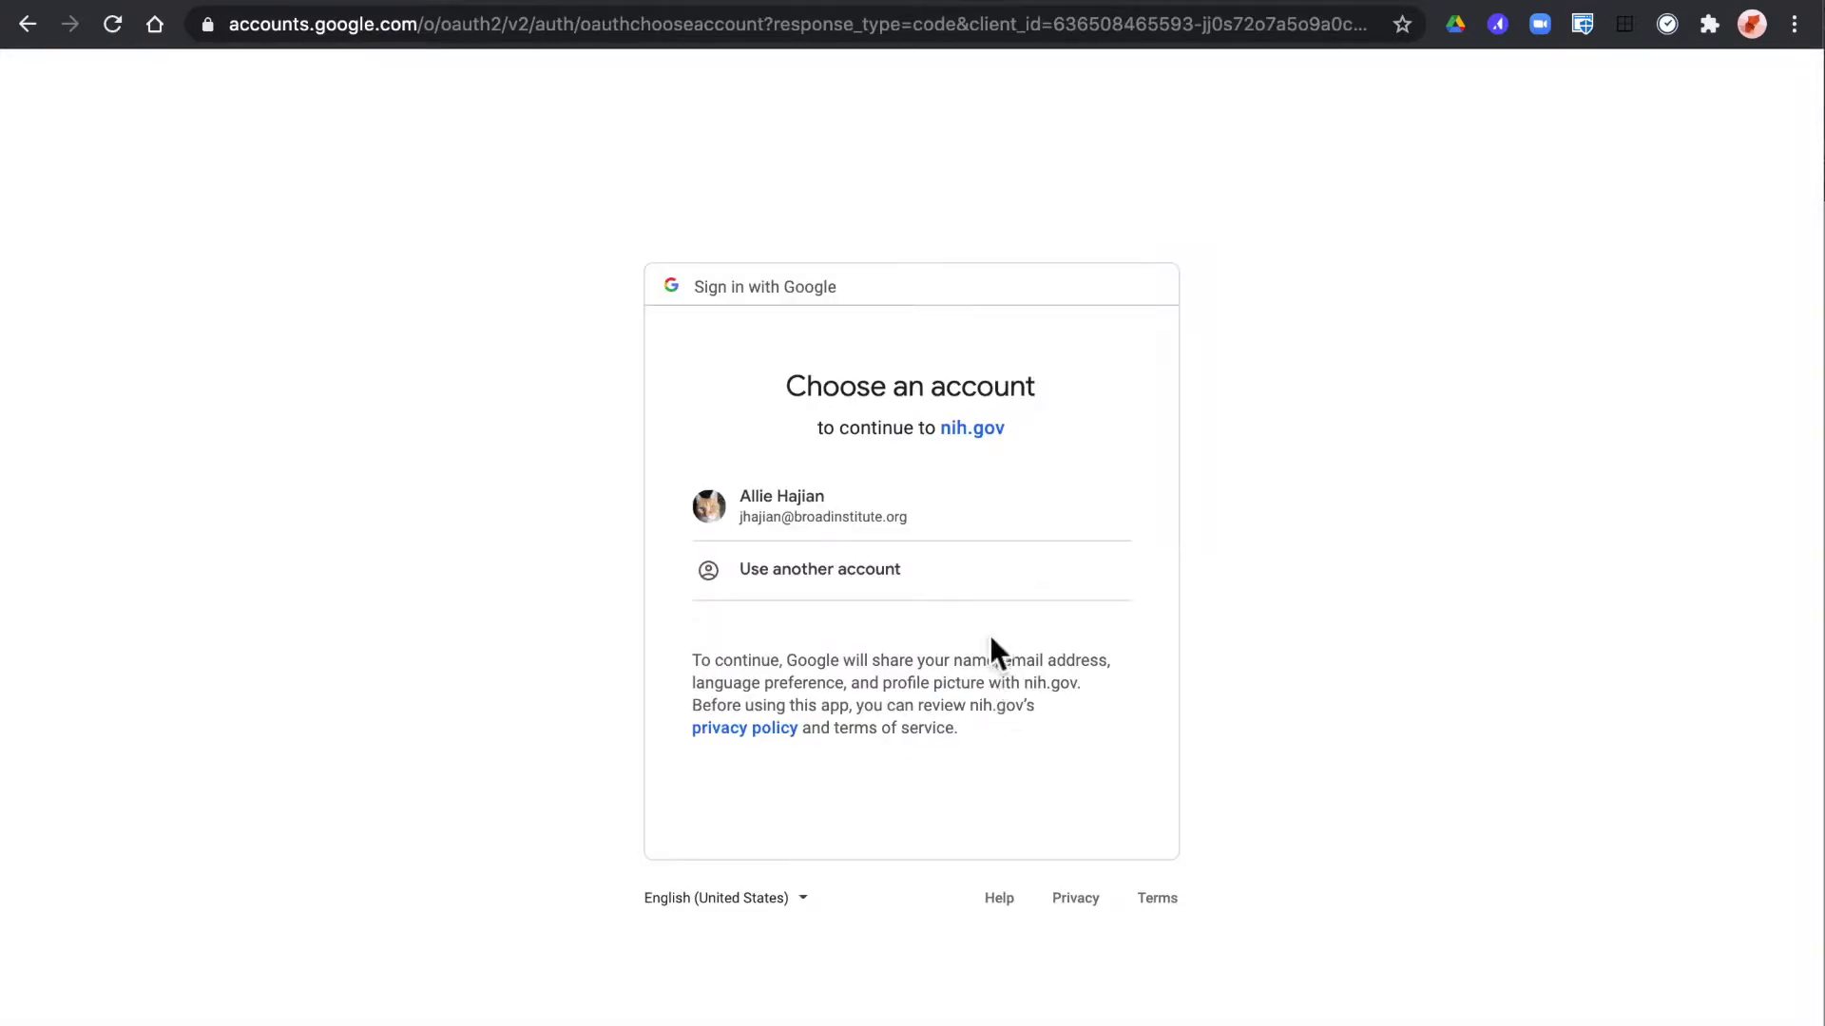
click(920, 504)
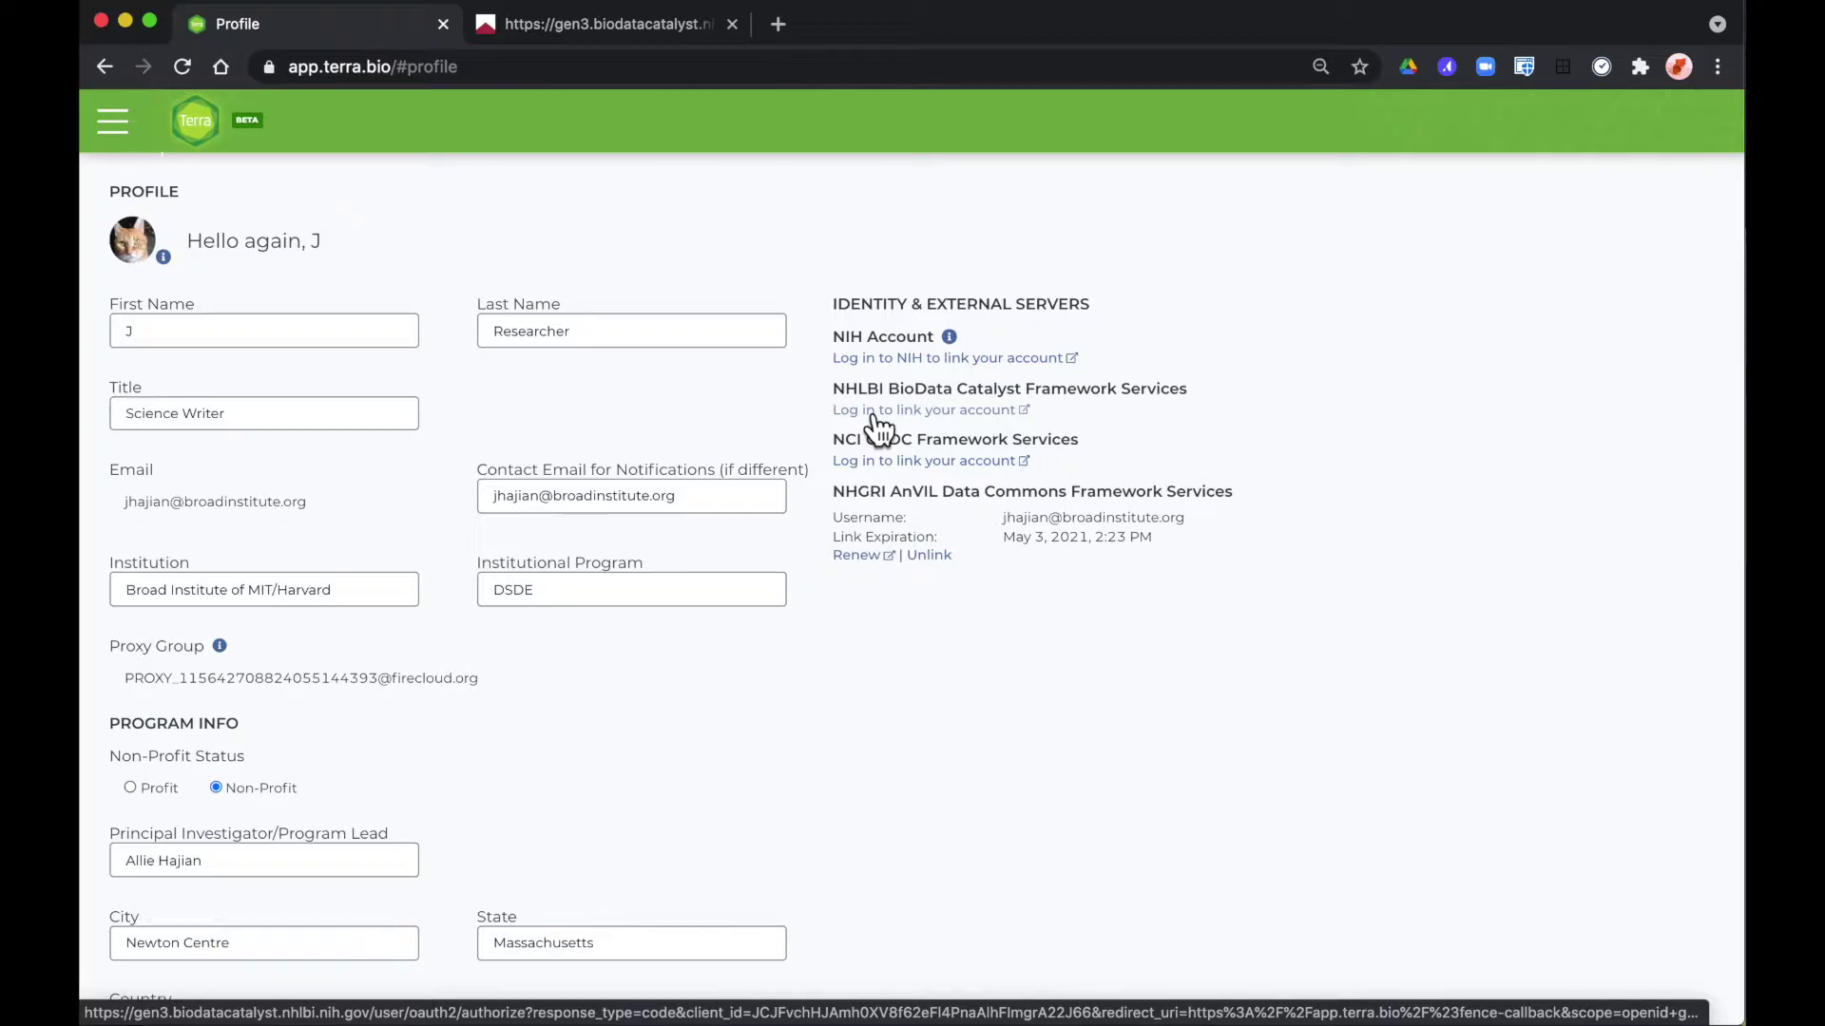
Link the NHLBI BioData Catalyst Framework Services account and authorize Terra's access.
click(872, 416)
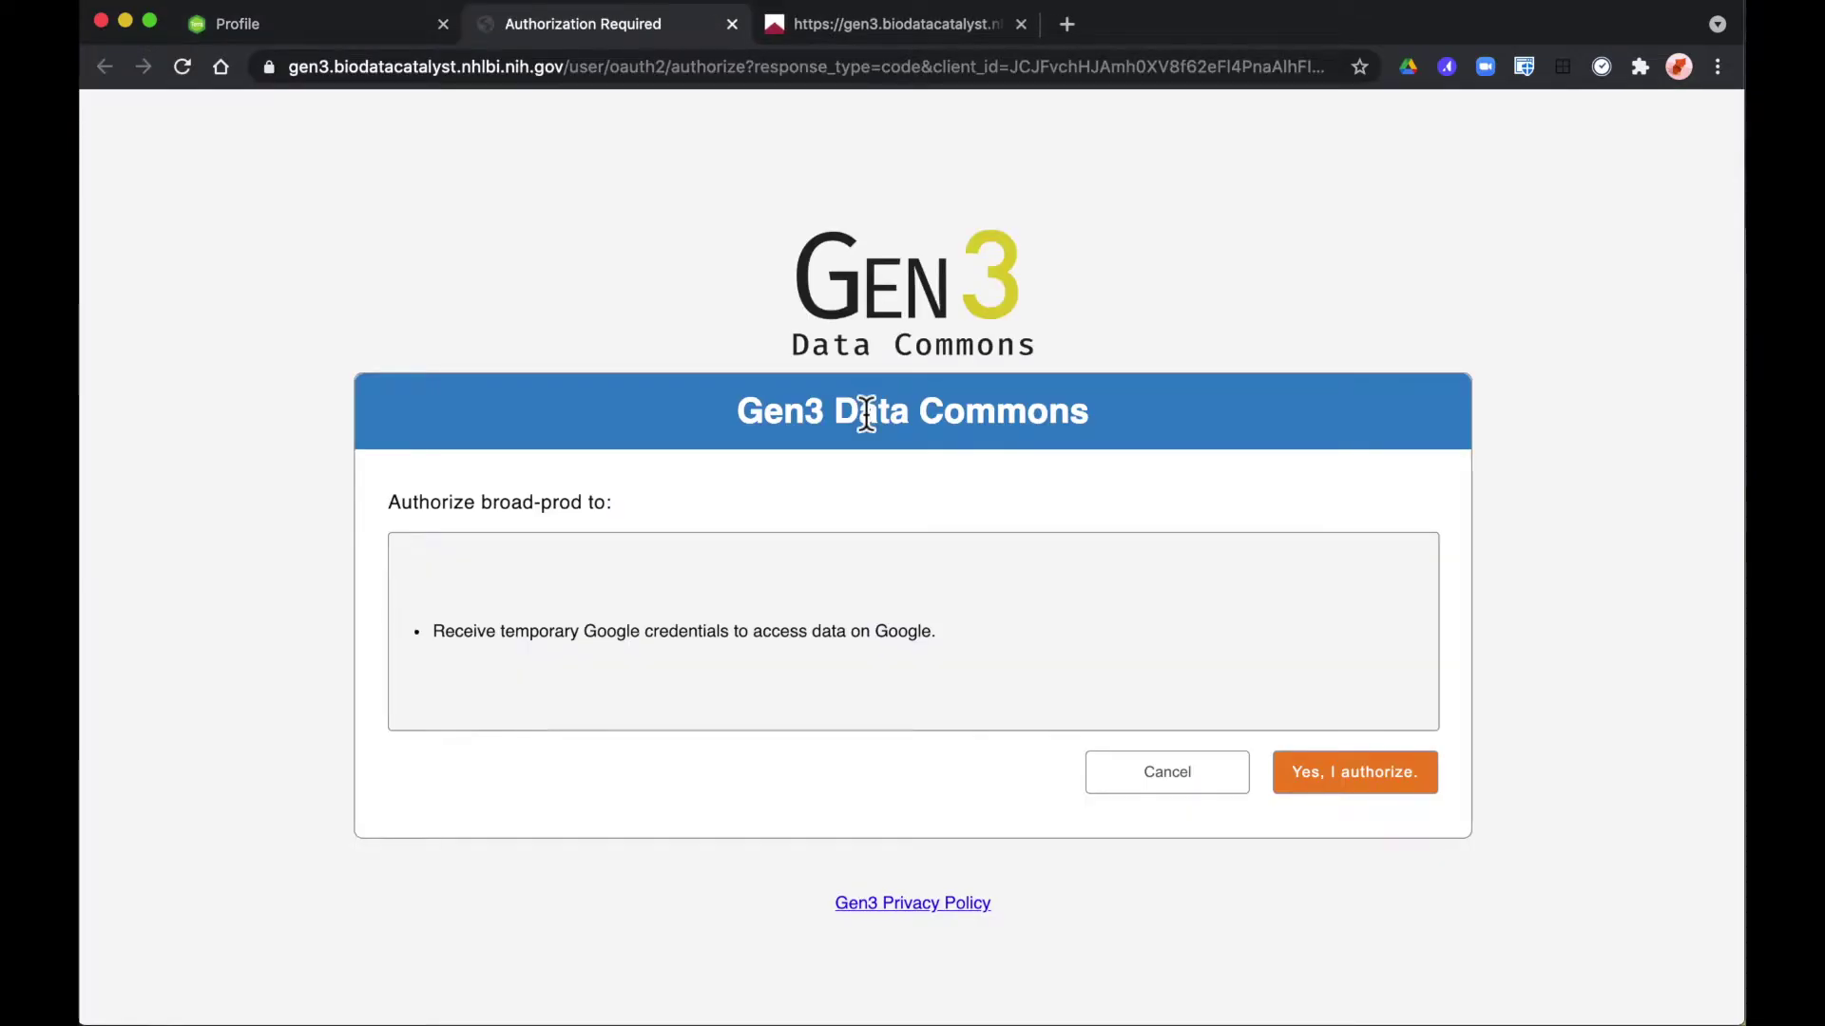
click(1353, 783)
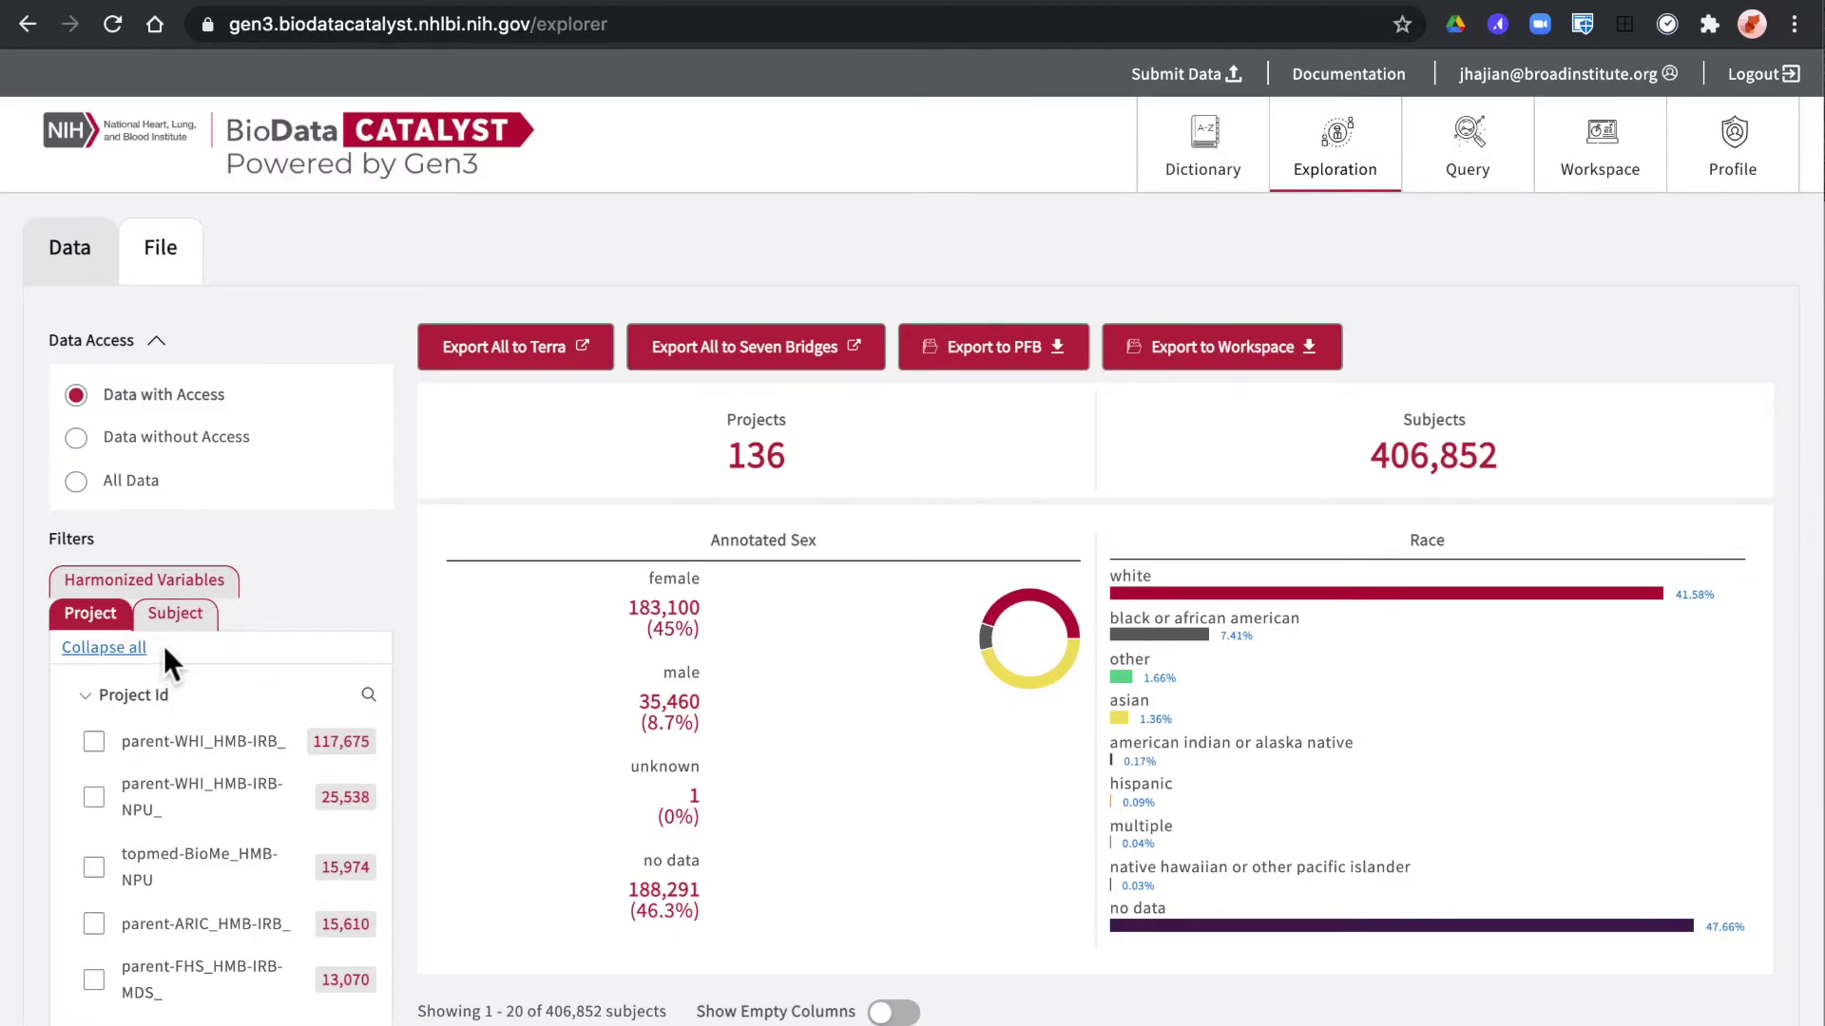
Search Project Id for 'tutorial' and filter to tutorial-synthetic_data_set_1.
click(369, 695)
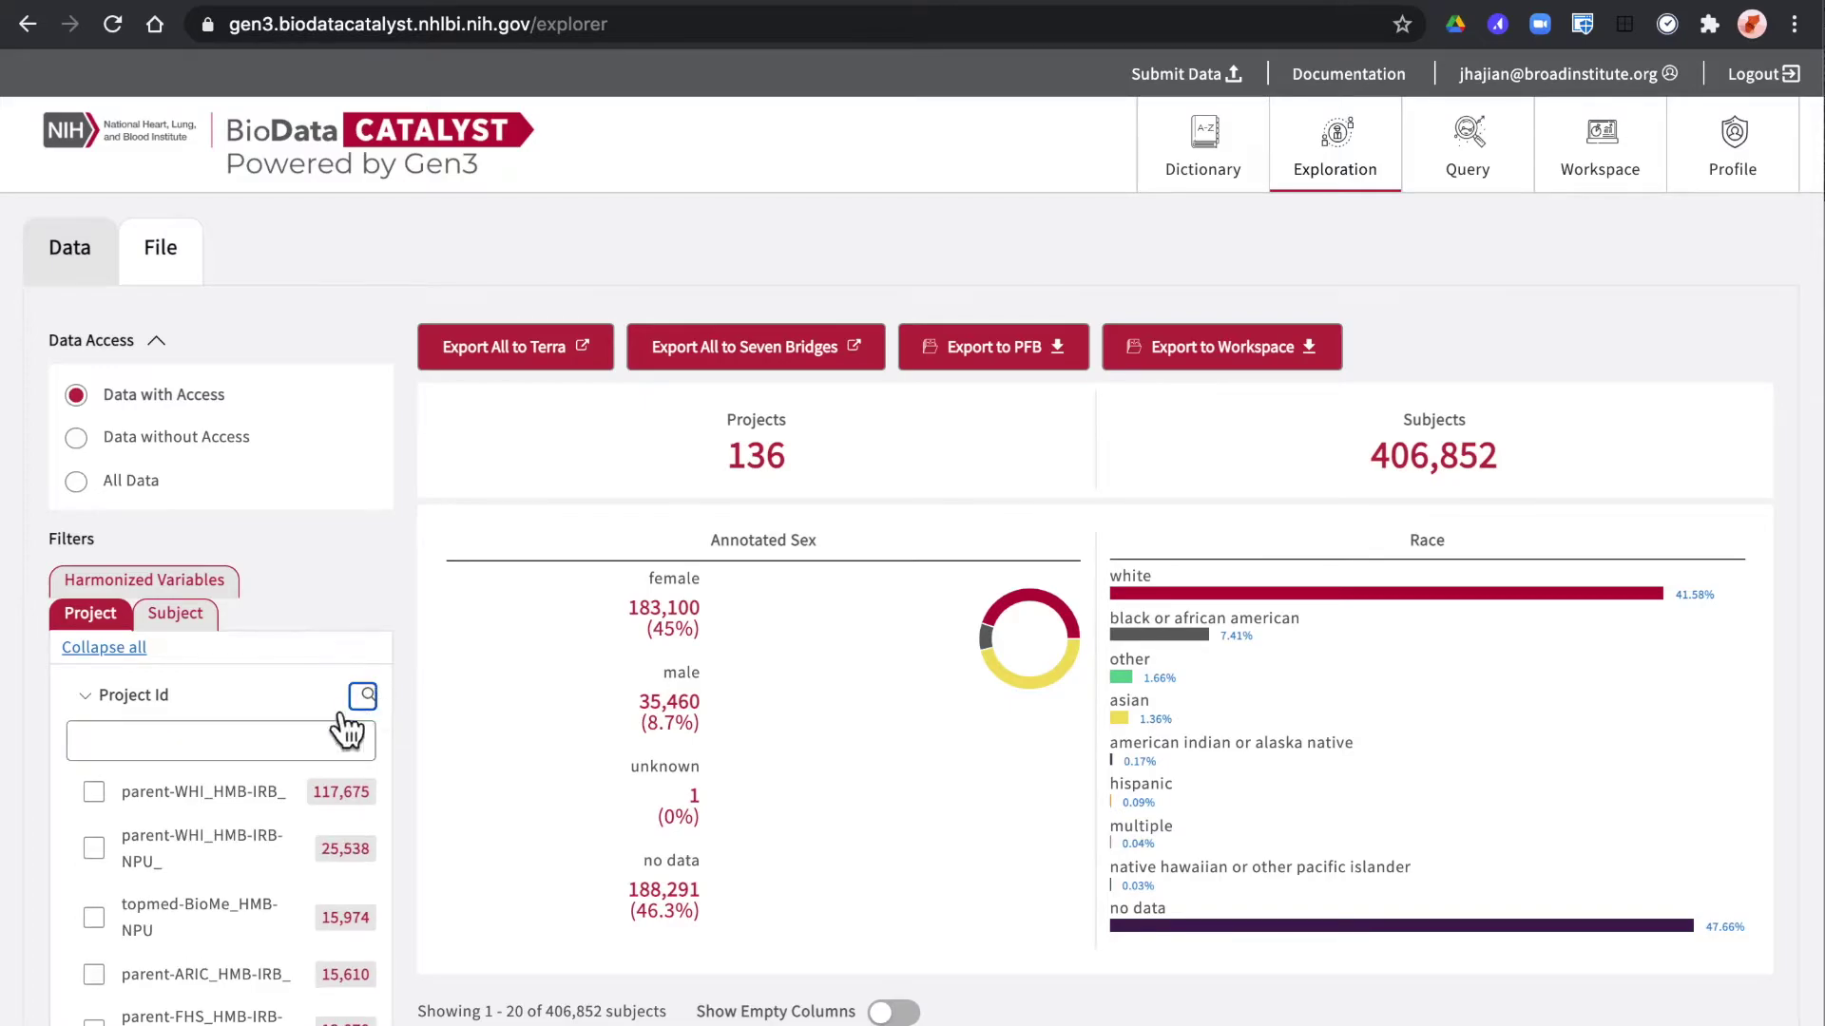
click(293, 742)
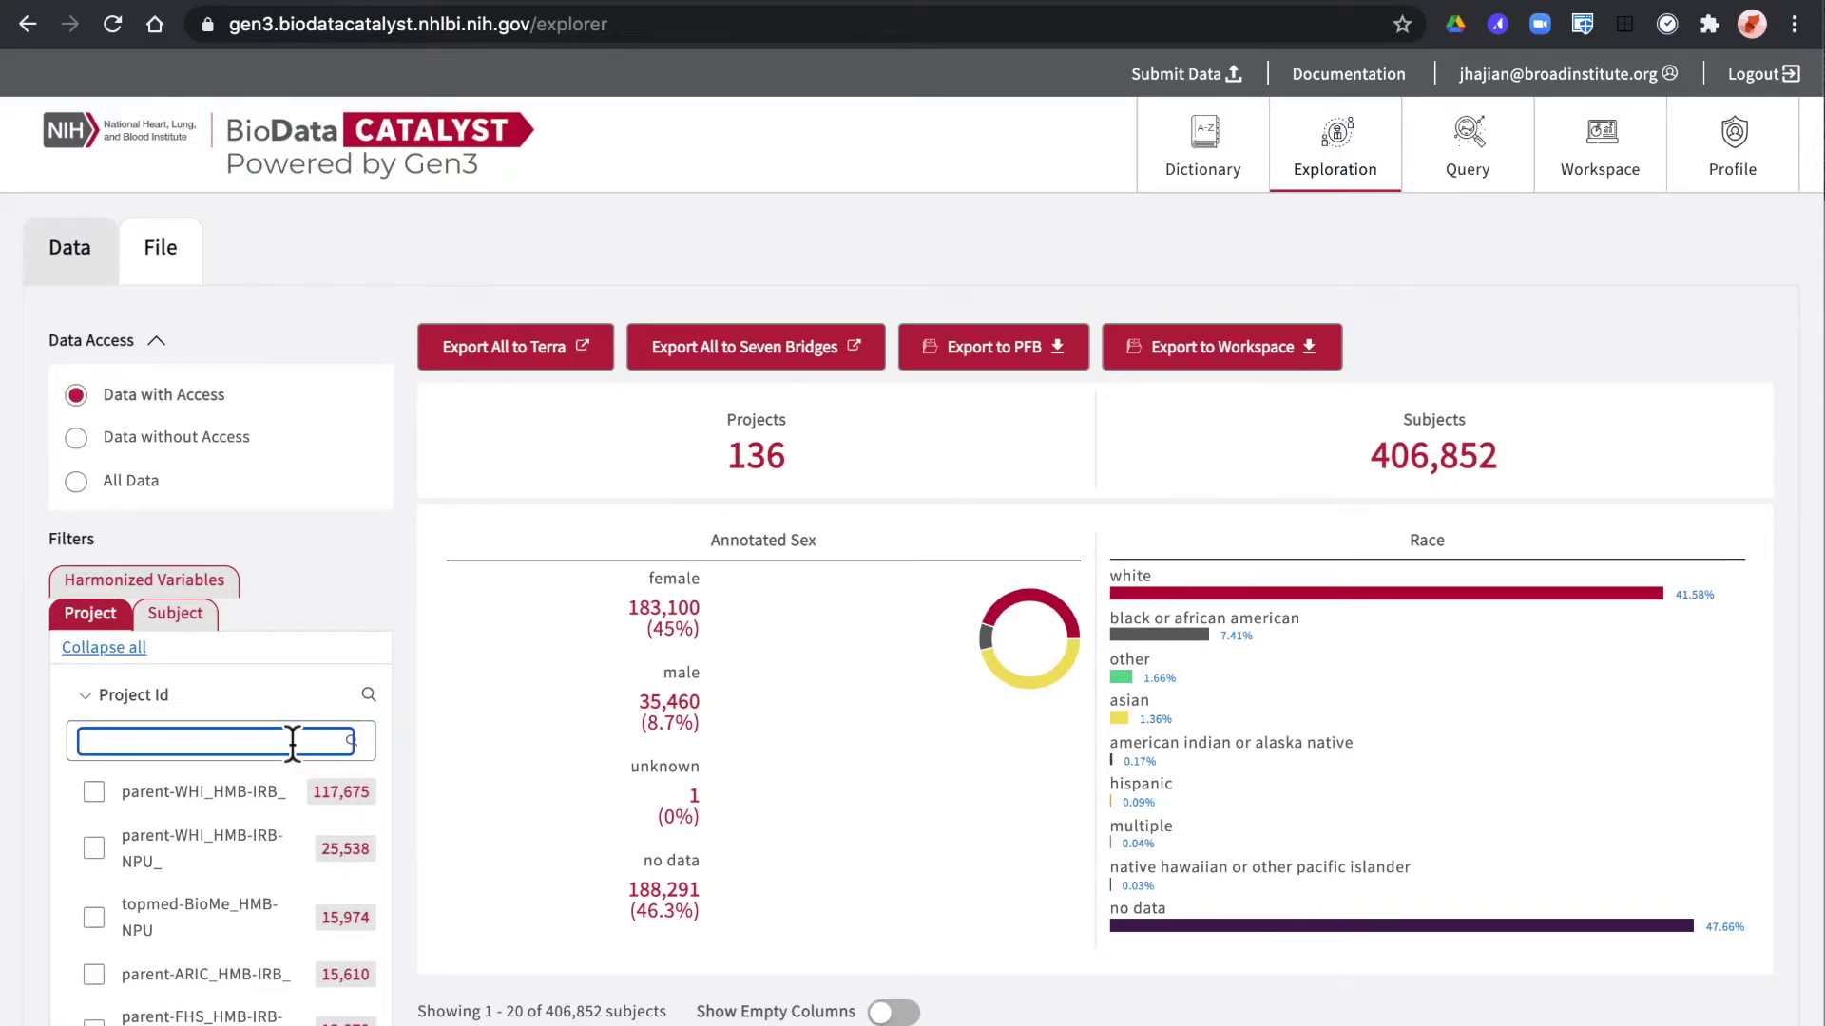
text(tutori)
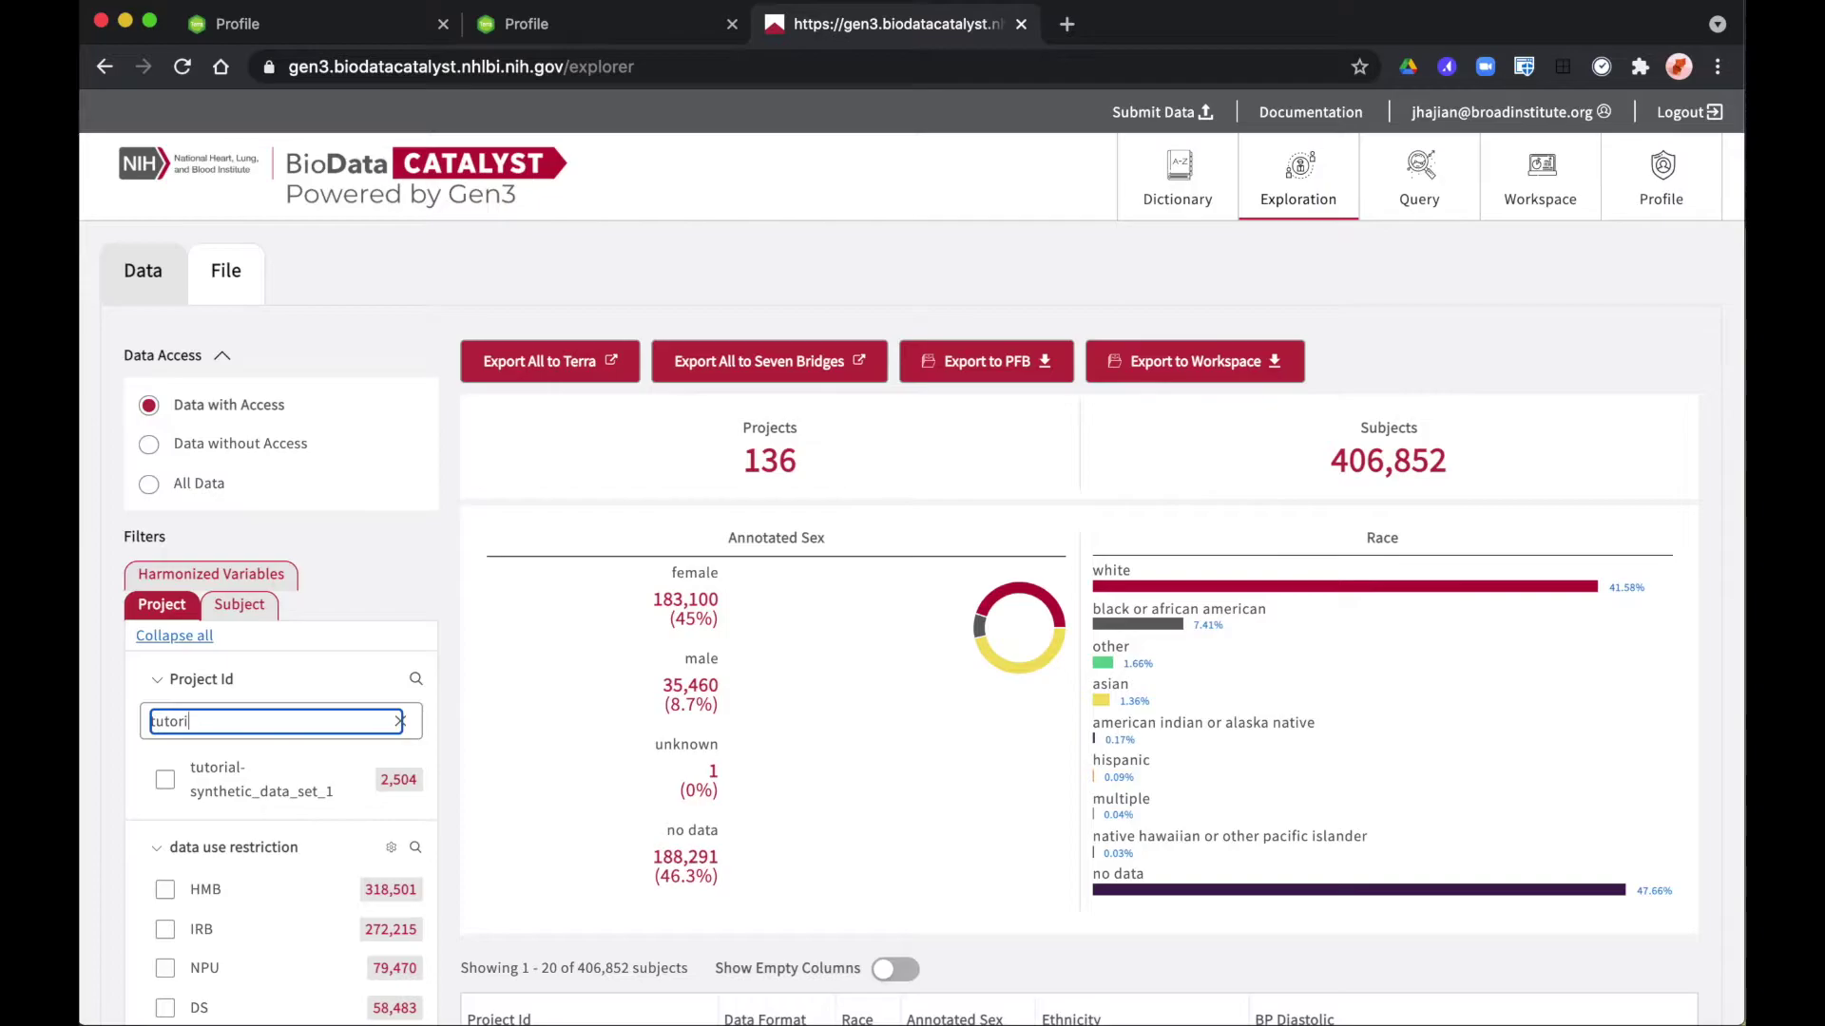
text(al)
click(179, 791)
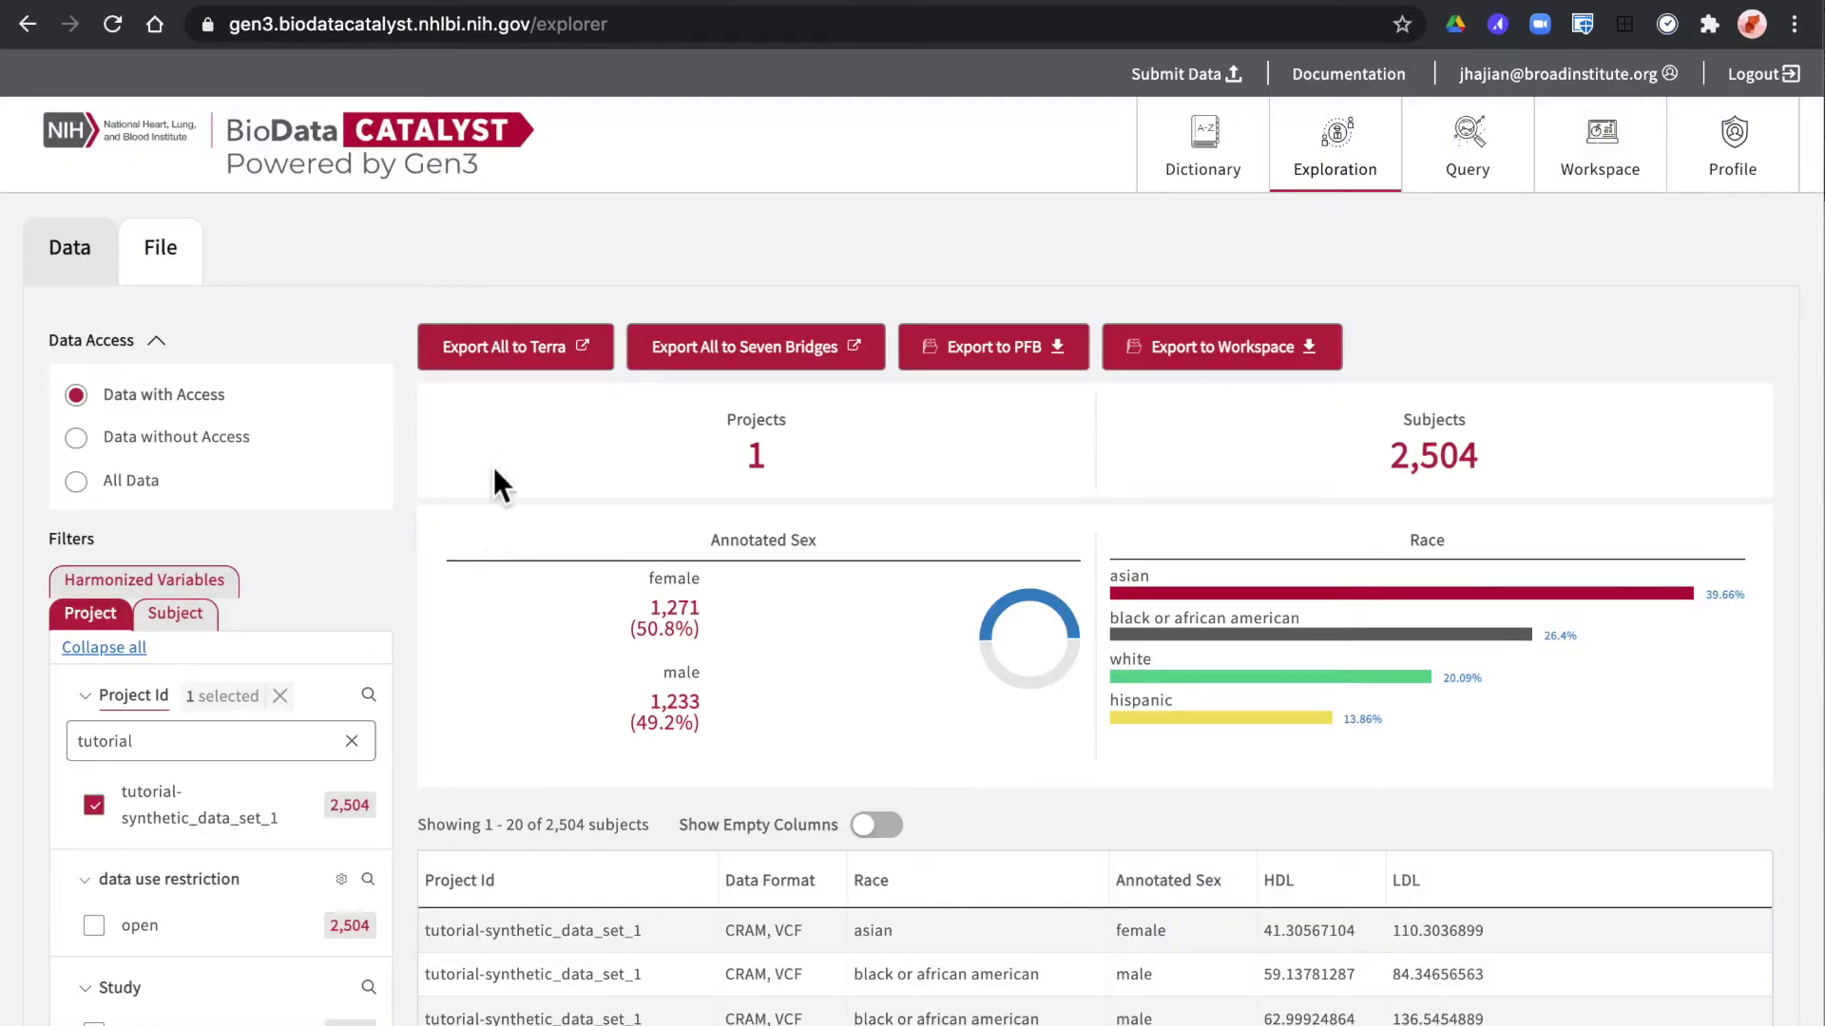
Export all data from the filtered tutorial project to Terra.
click(496, 344)
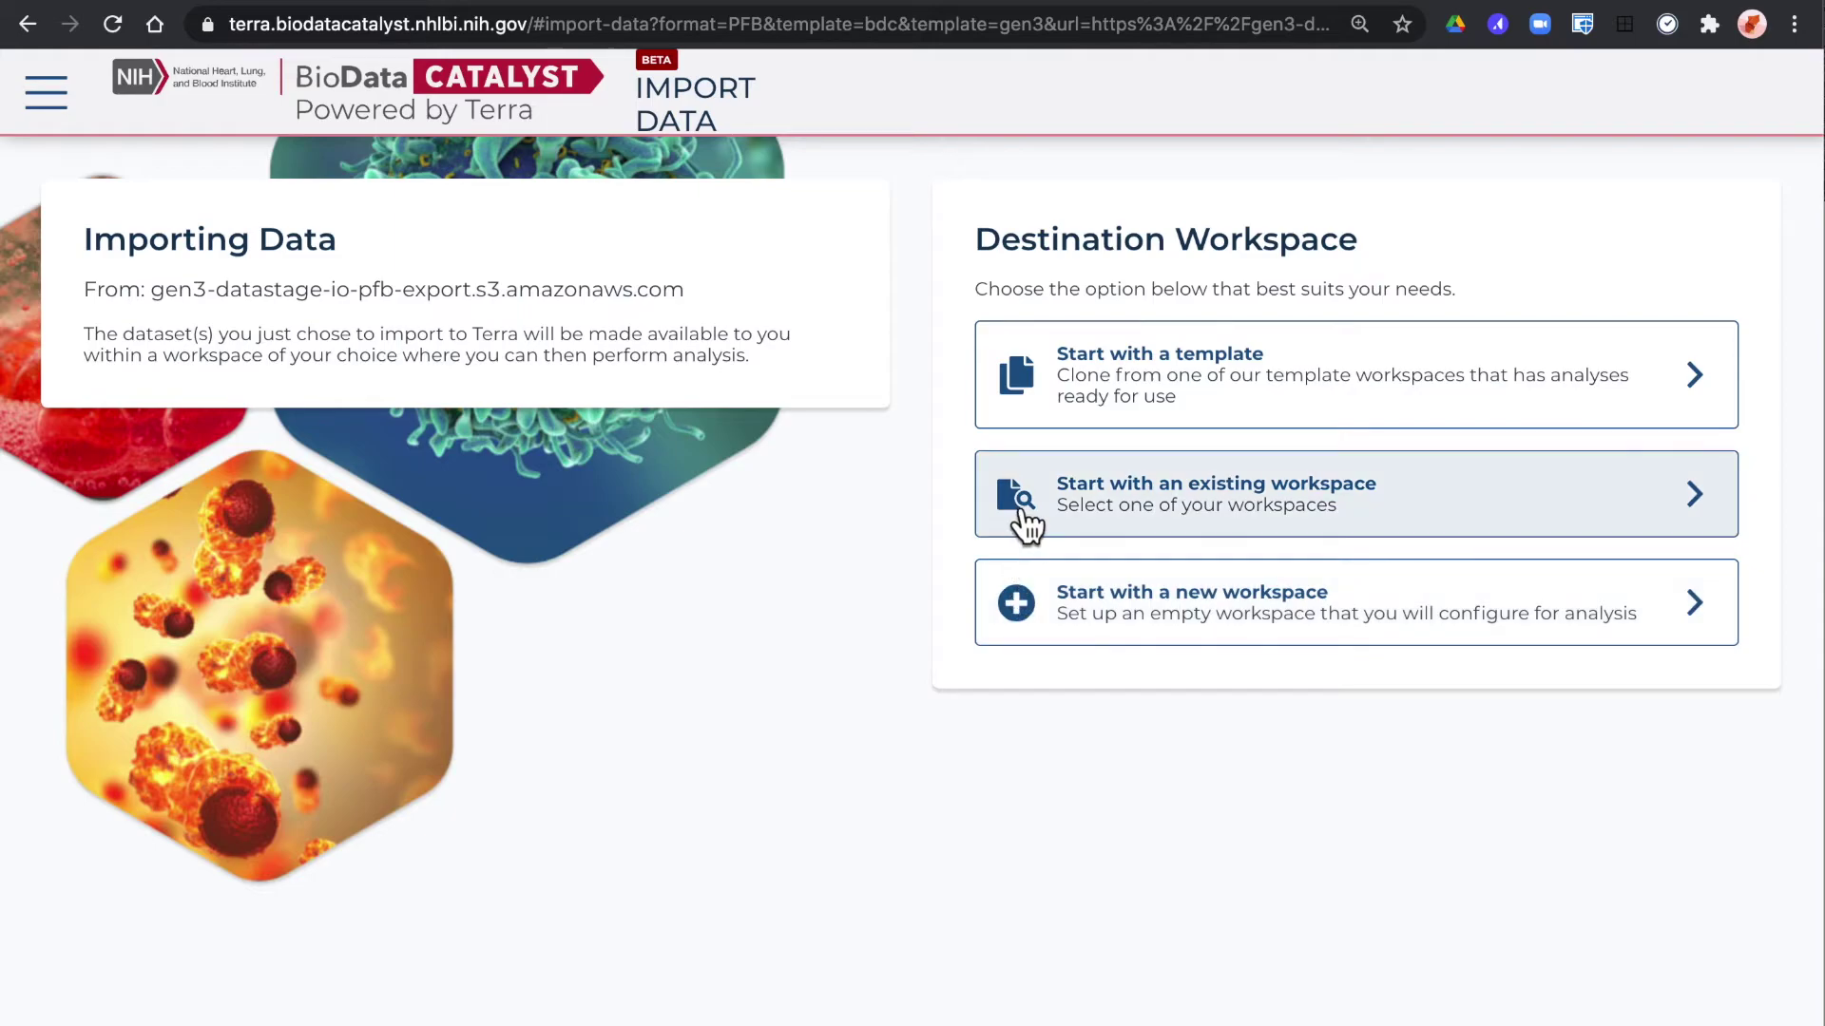
Select the BioData Catalyst GWAS 1000 Genomes Tutorial template as the import destination.
click(1052, 401)
click(1046, 403)
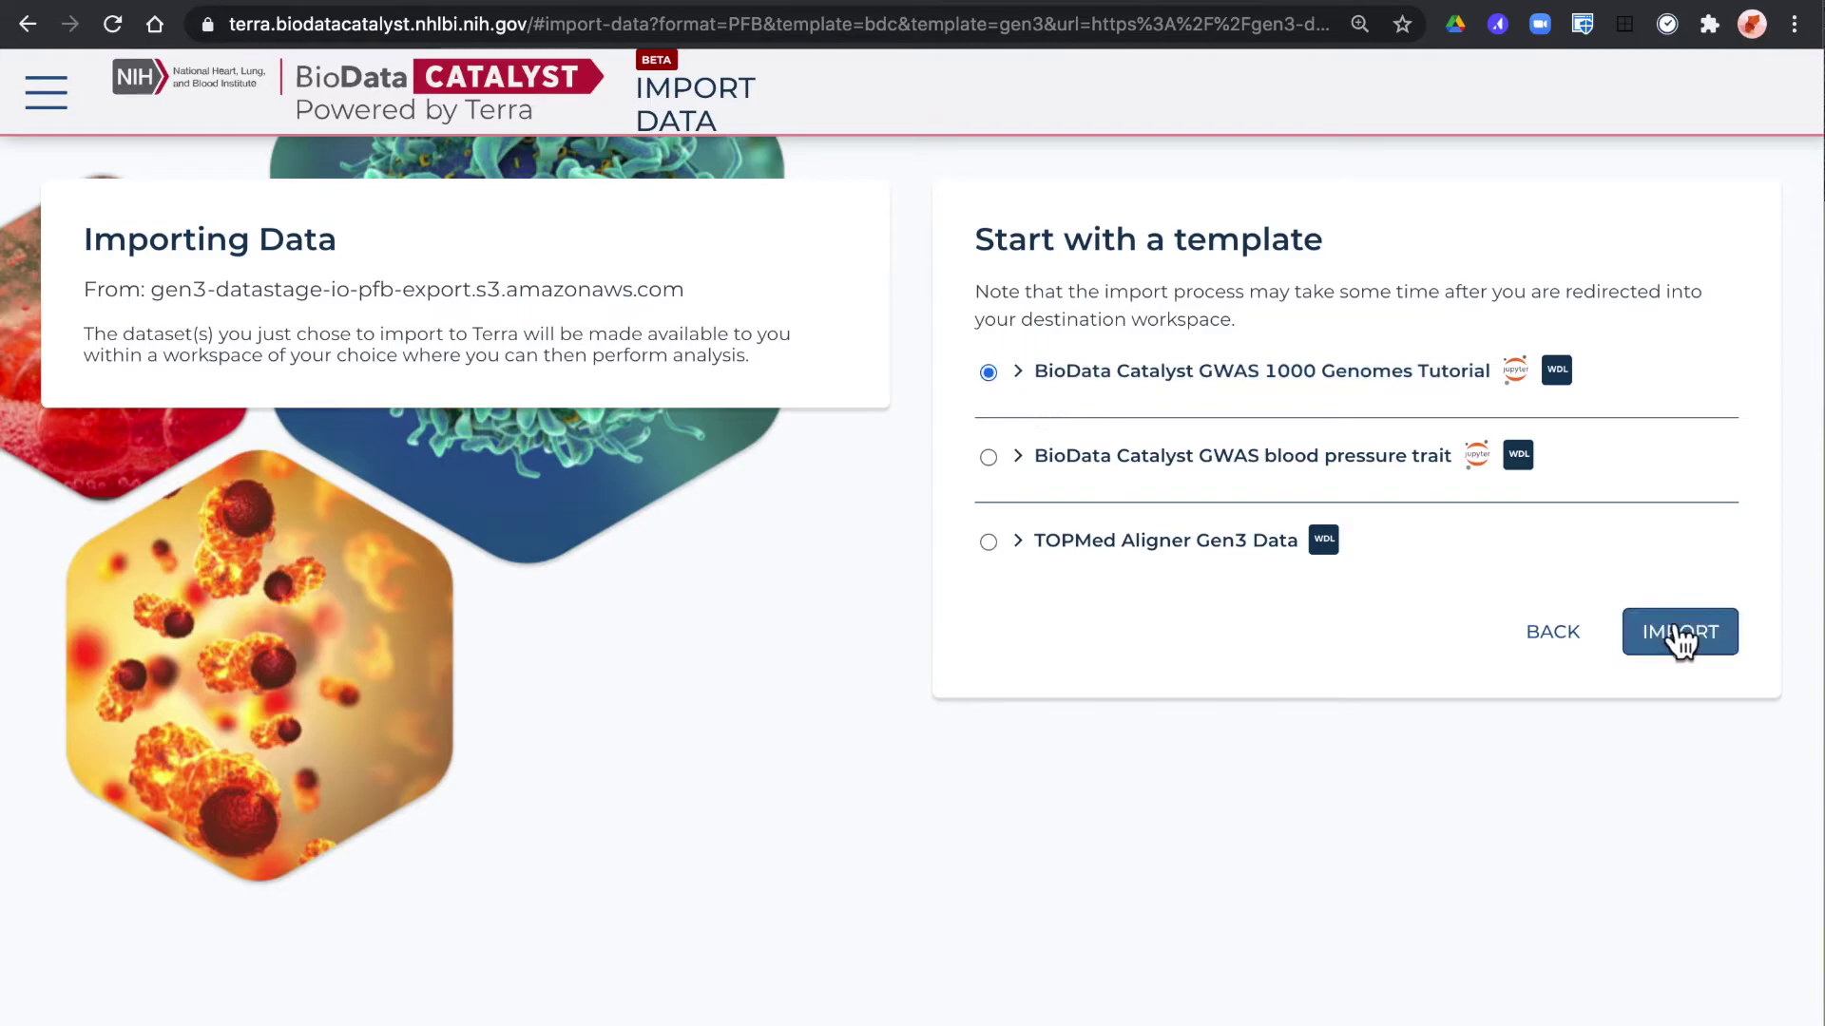
click(1680, 638)
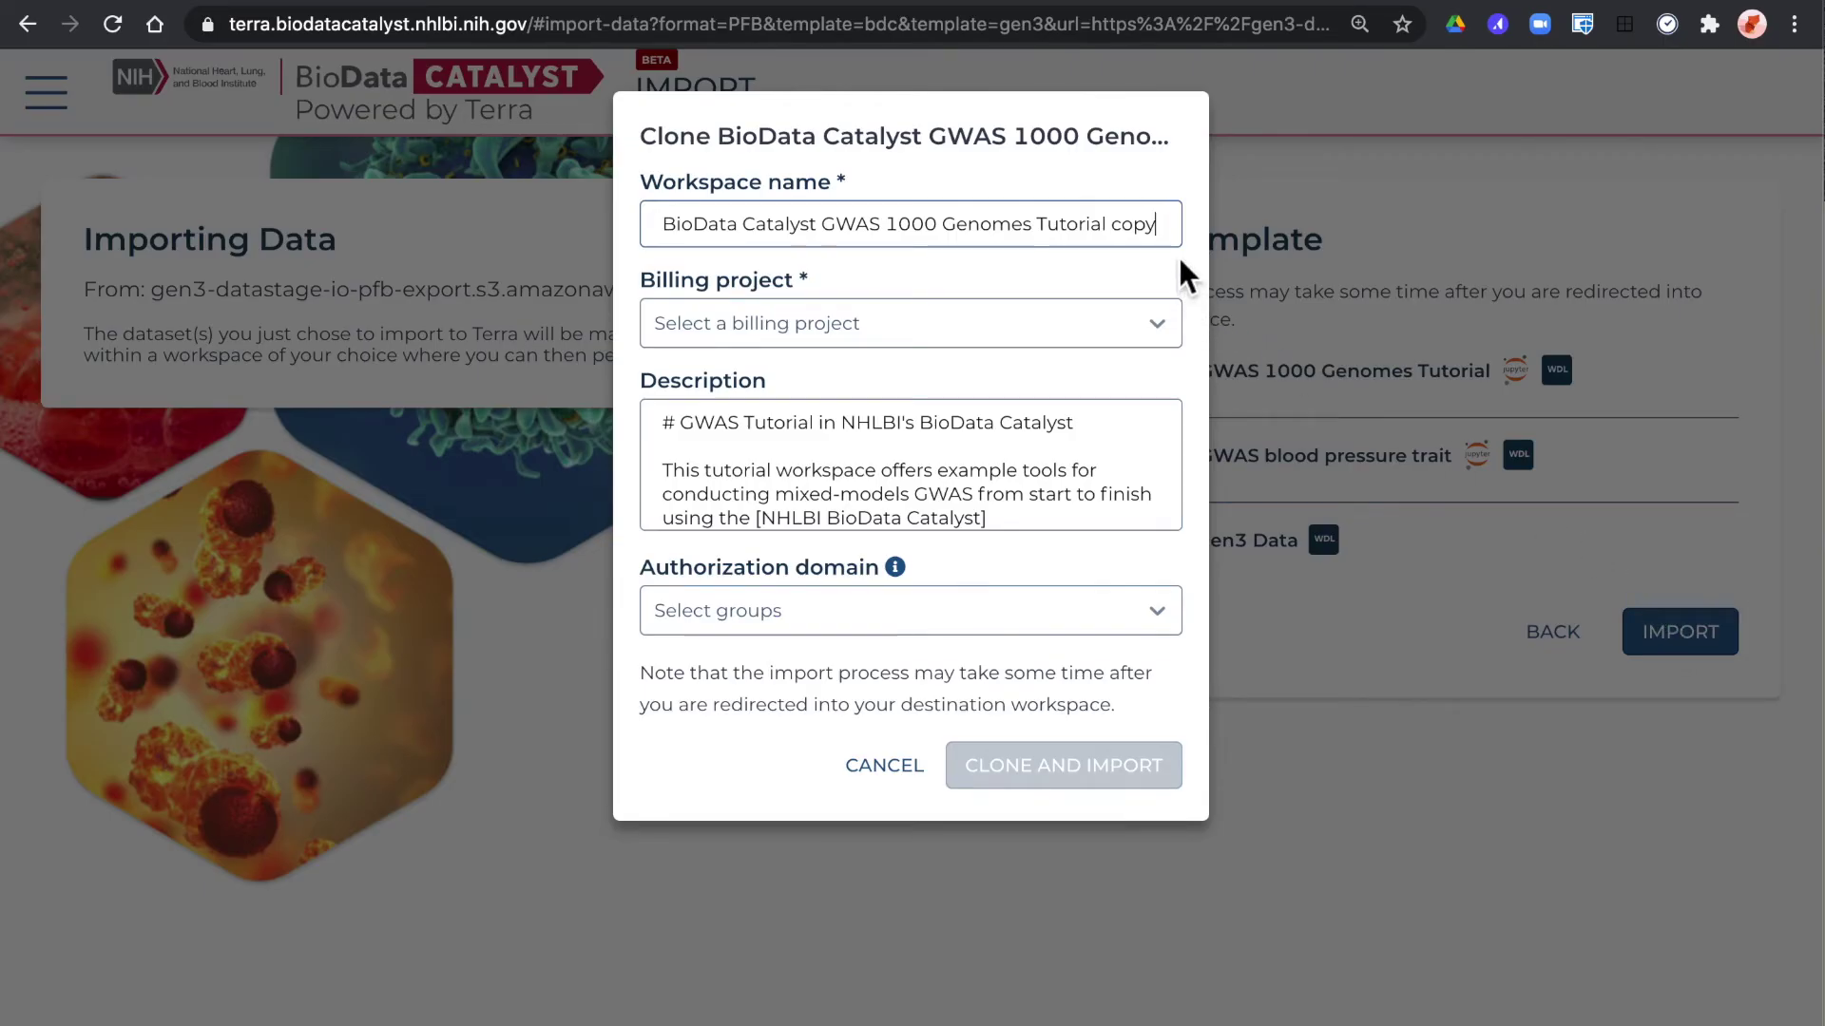
Clone as 'BioData Catalyst GWAS 1000 Genomes Tutorial_04-04-2021' billed to nih-commons-team-calcium, importing the data.
key(BackSpace)
key(BackSpace)
key(BackSpace)
key(BackSpace)
key(BackSpace)
text(04-0)
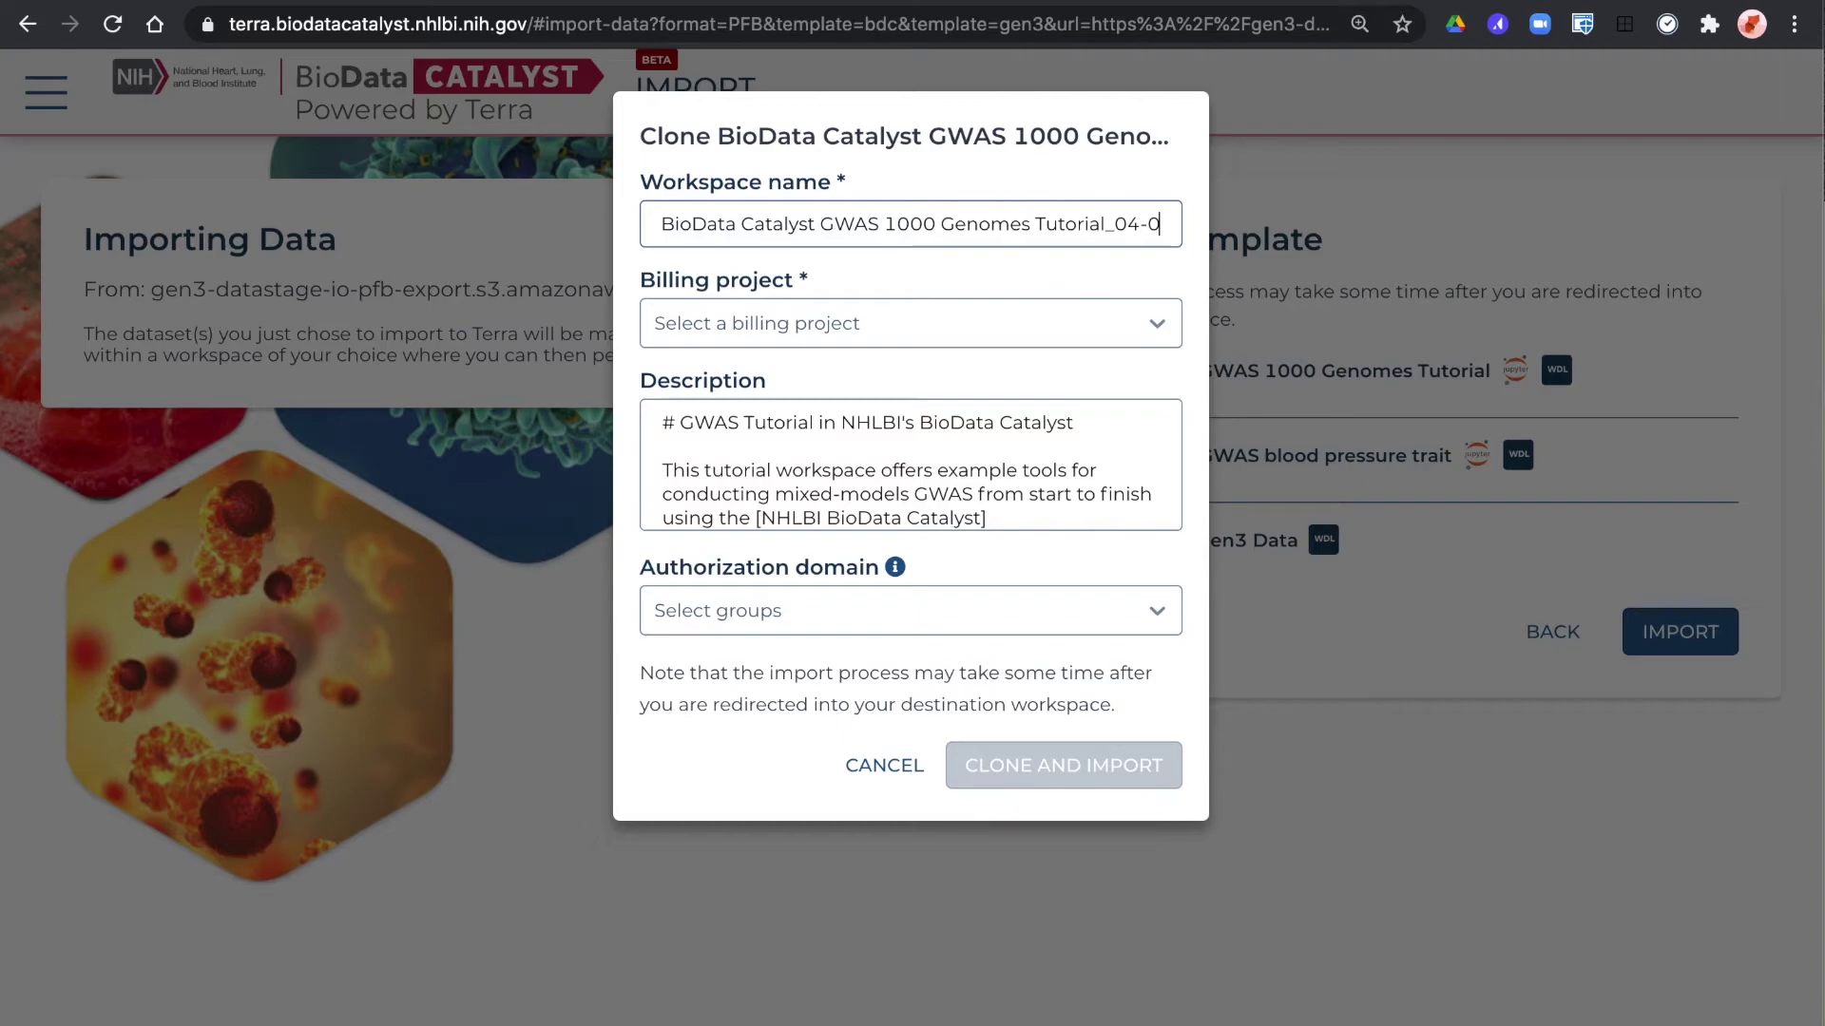
text(4-2021)
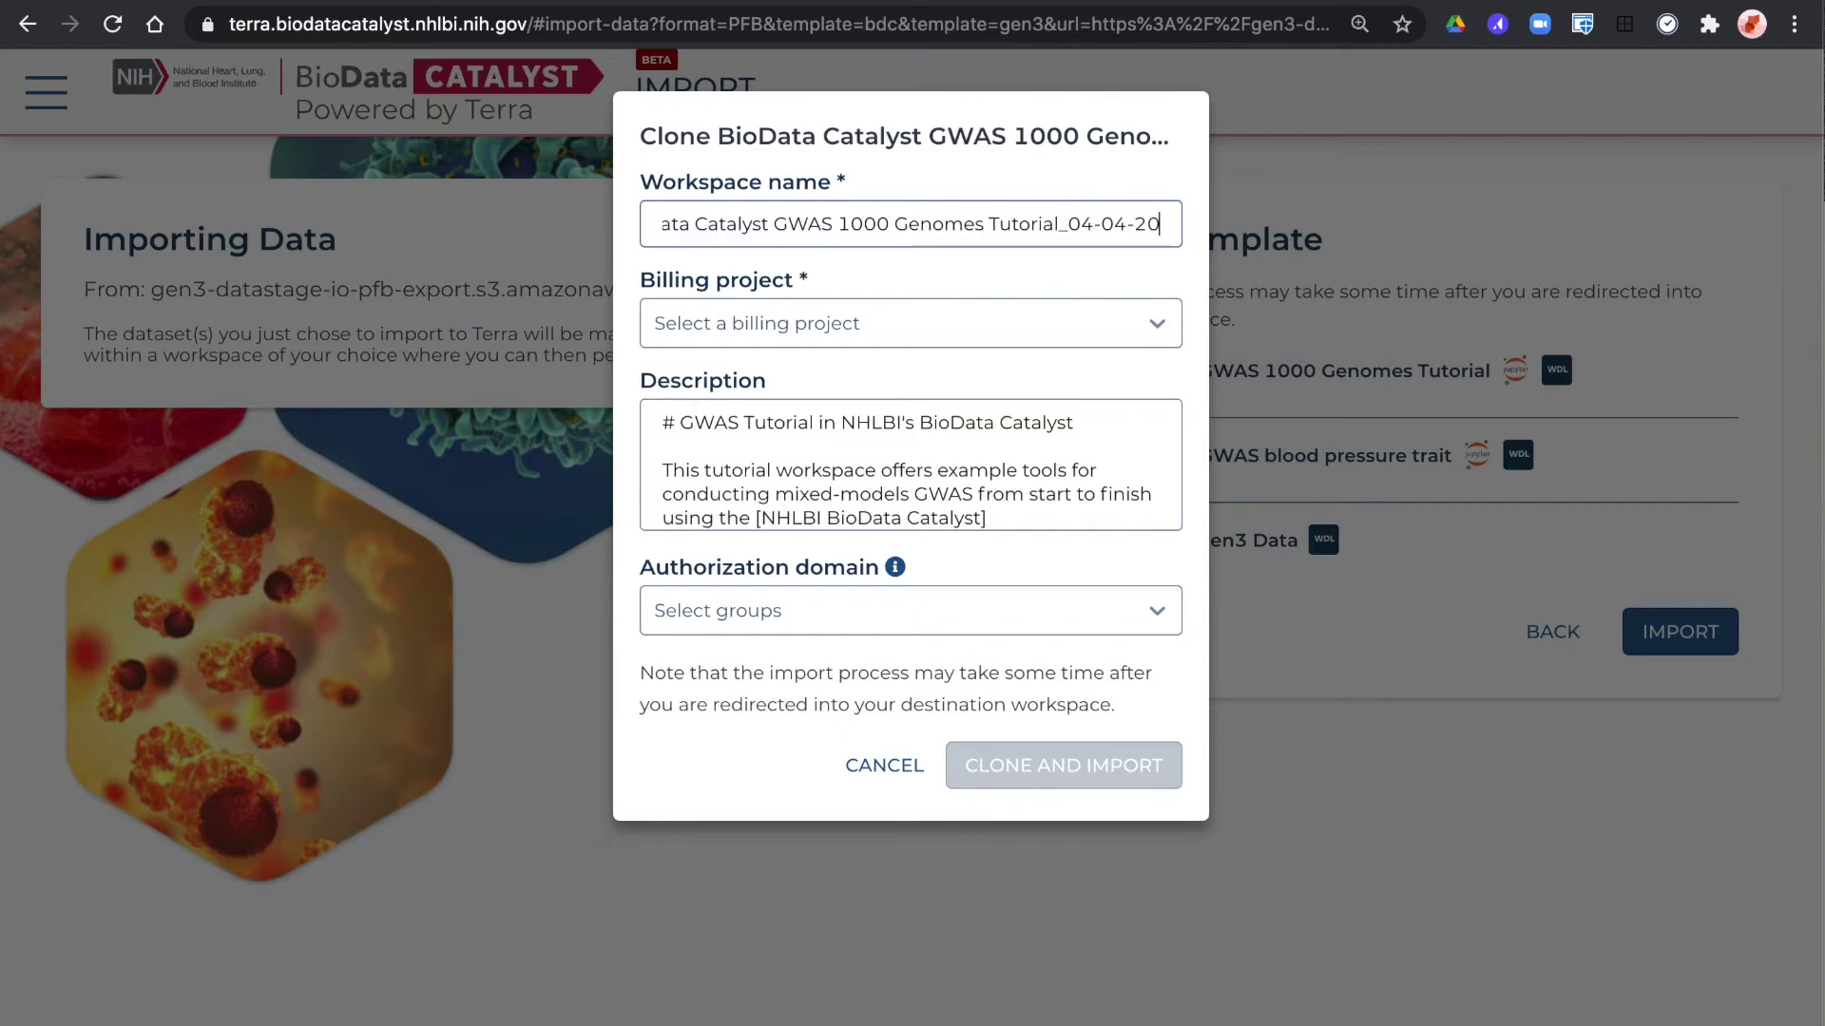
click(1150, 324)
scroll(1013, 599, down, 4)
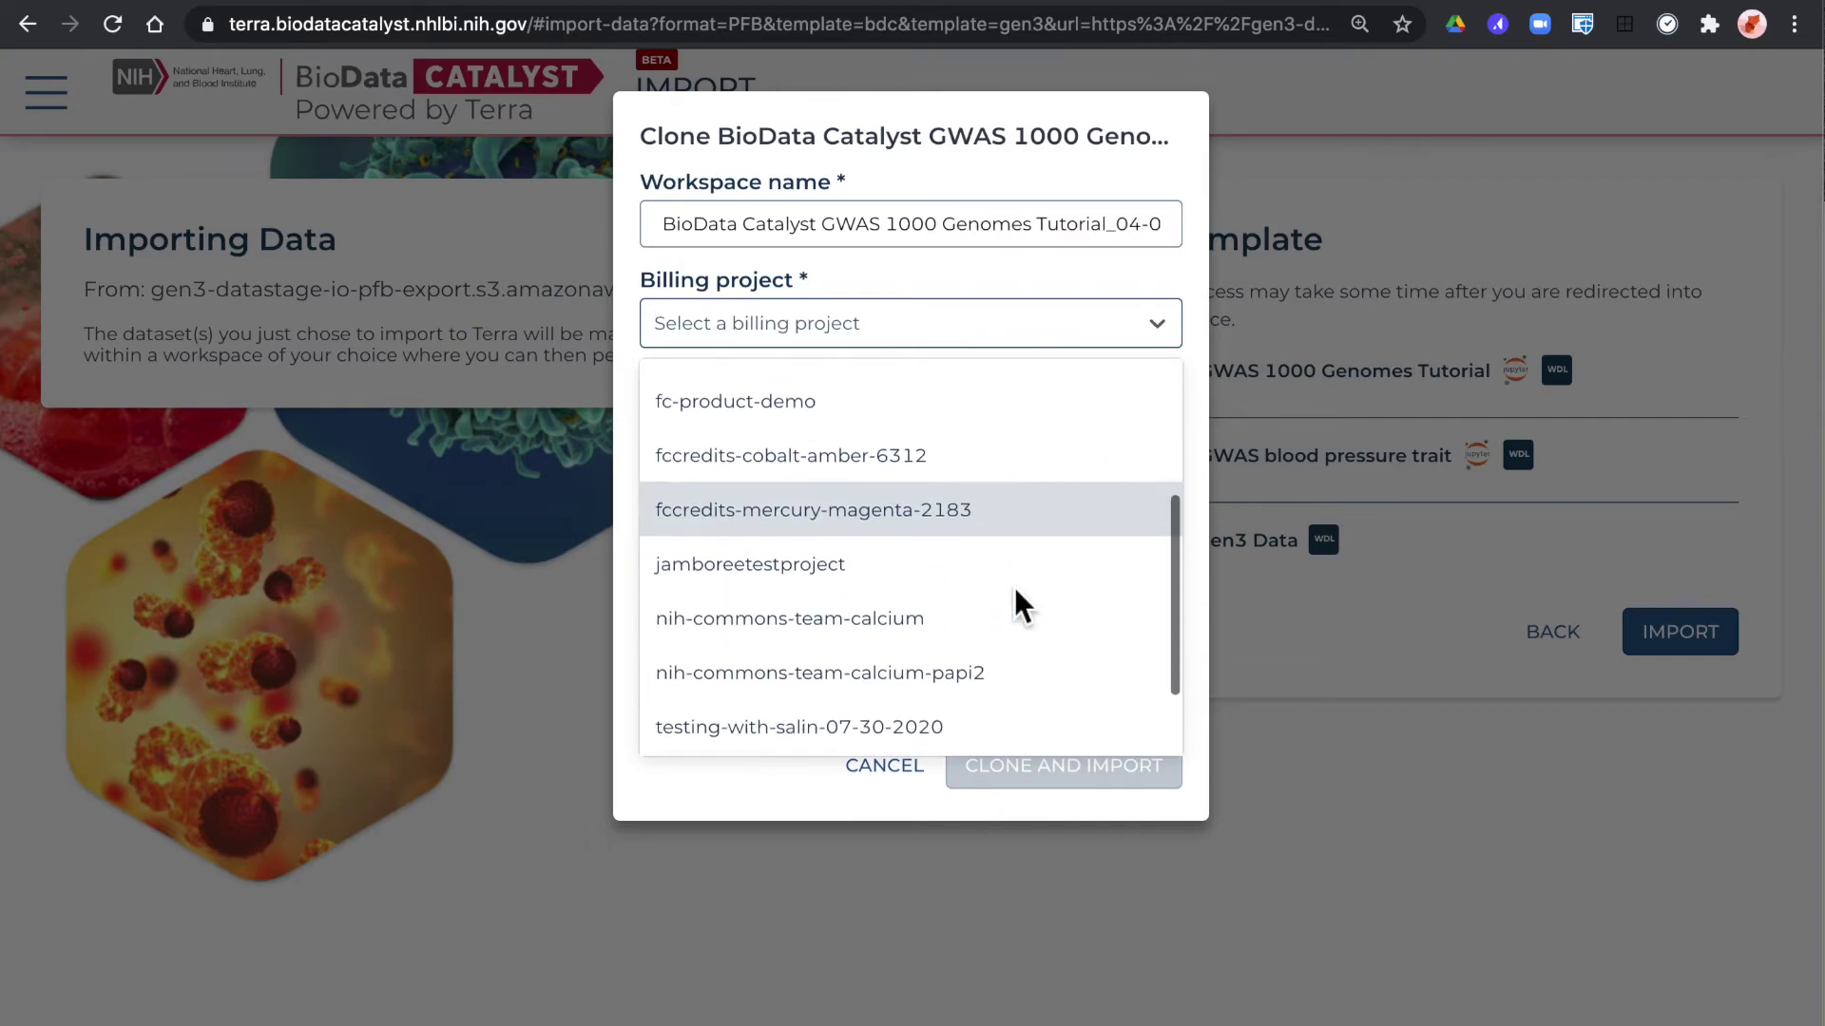
scroll(1013, 599, down, 3)
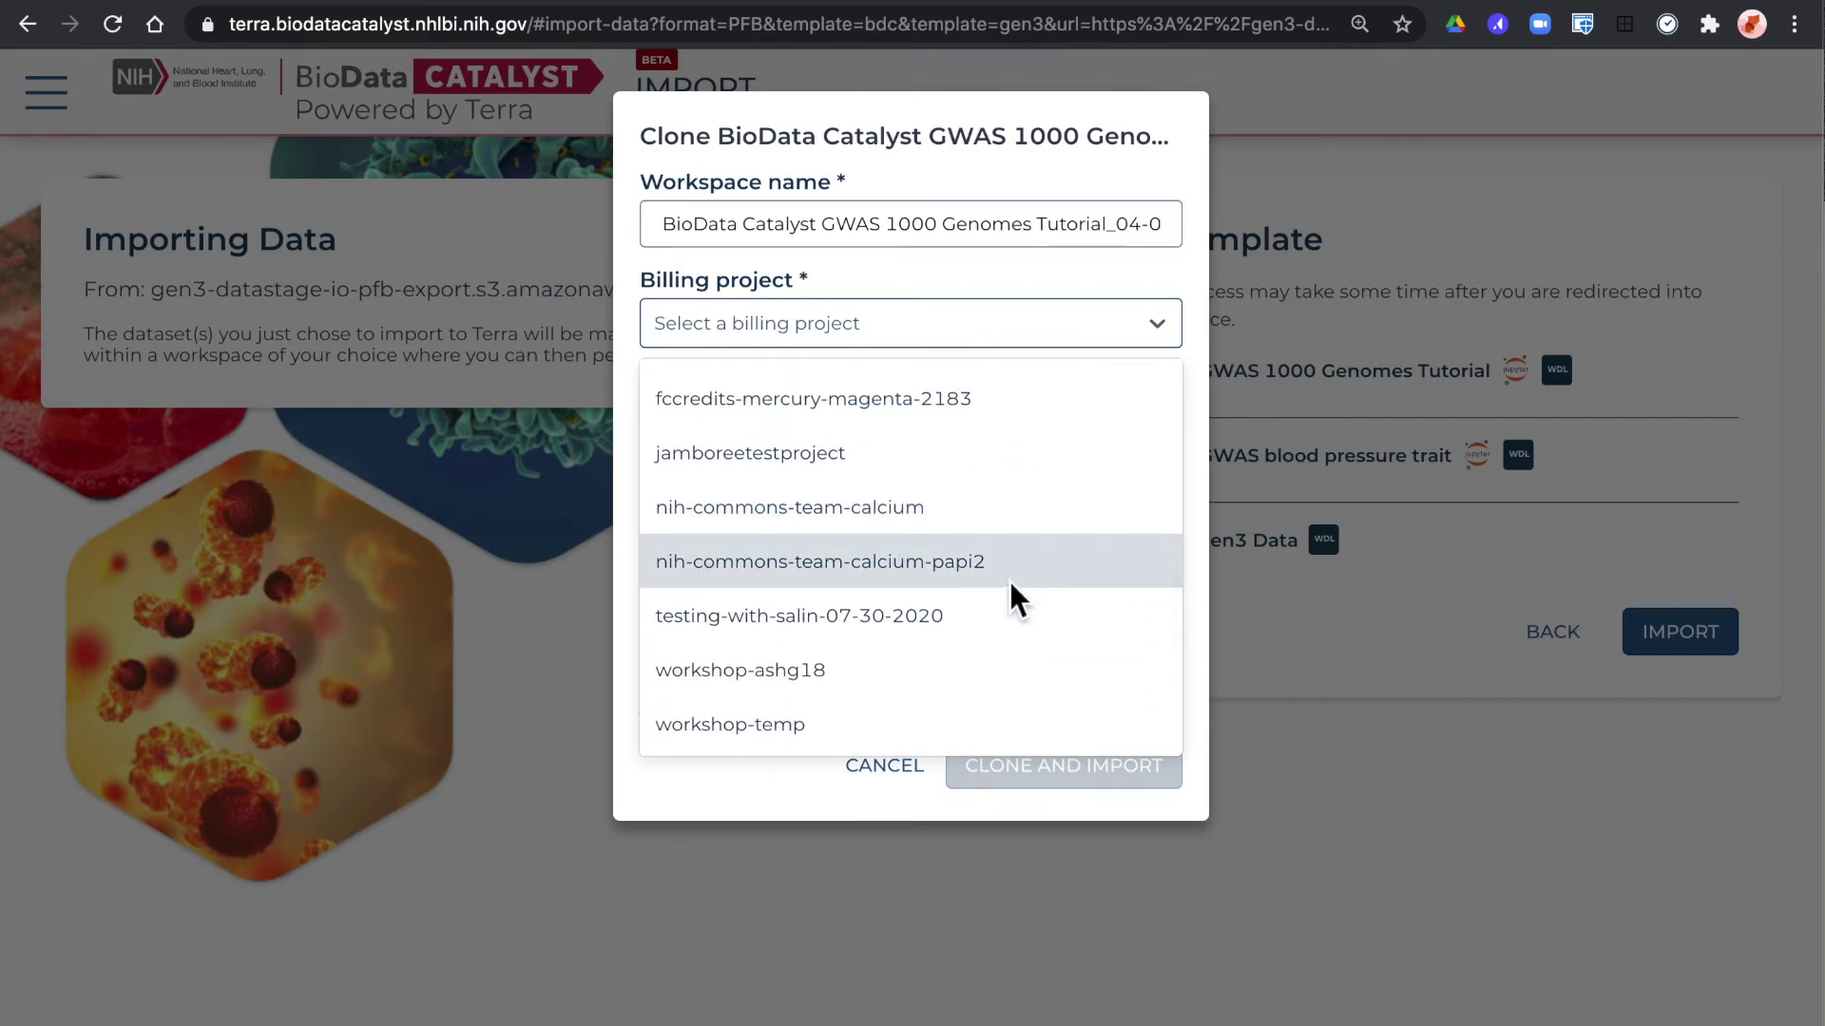
click(1000, 516)
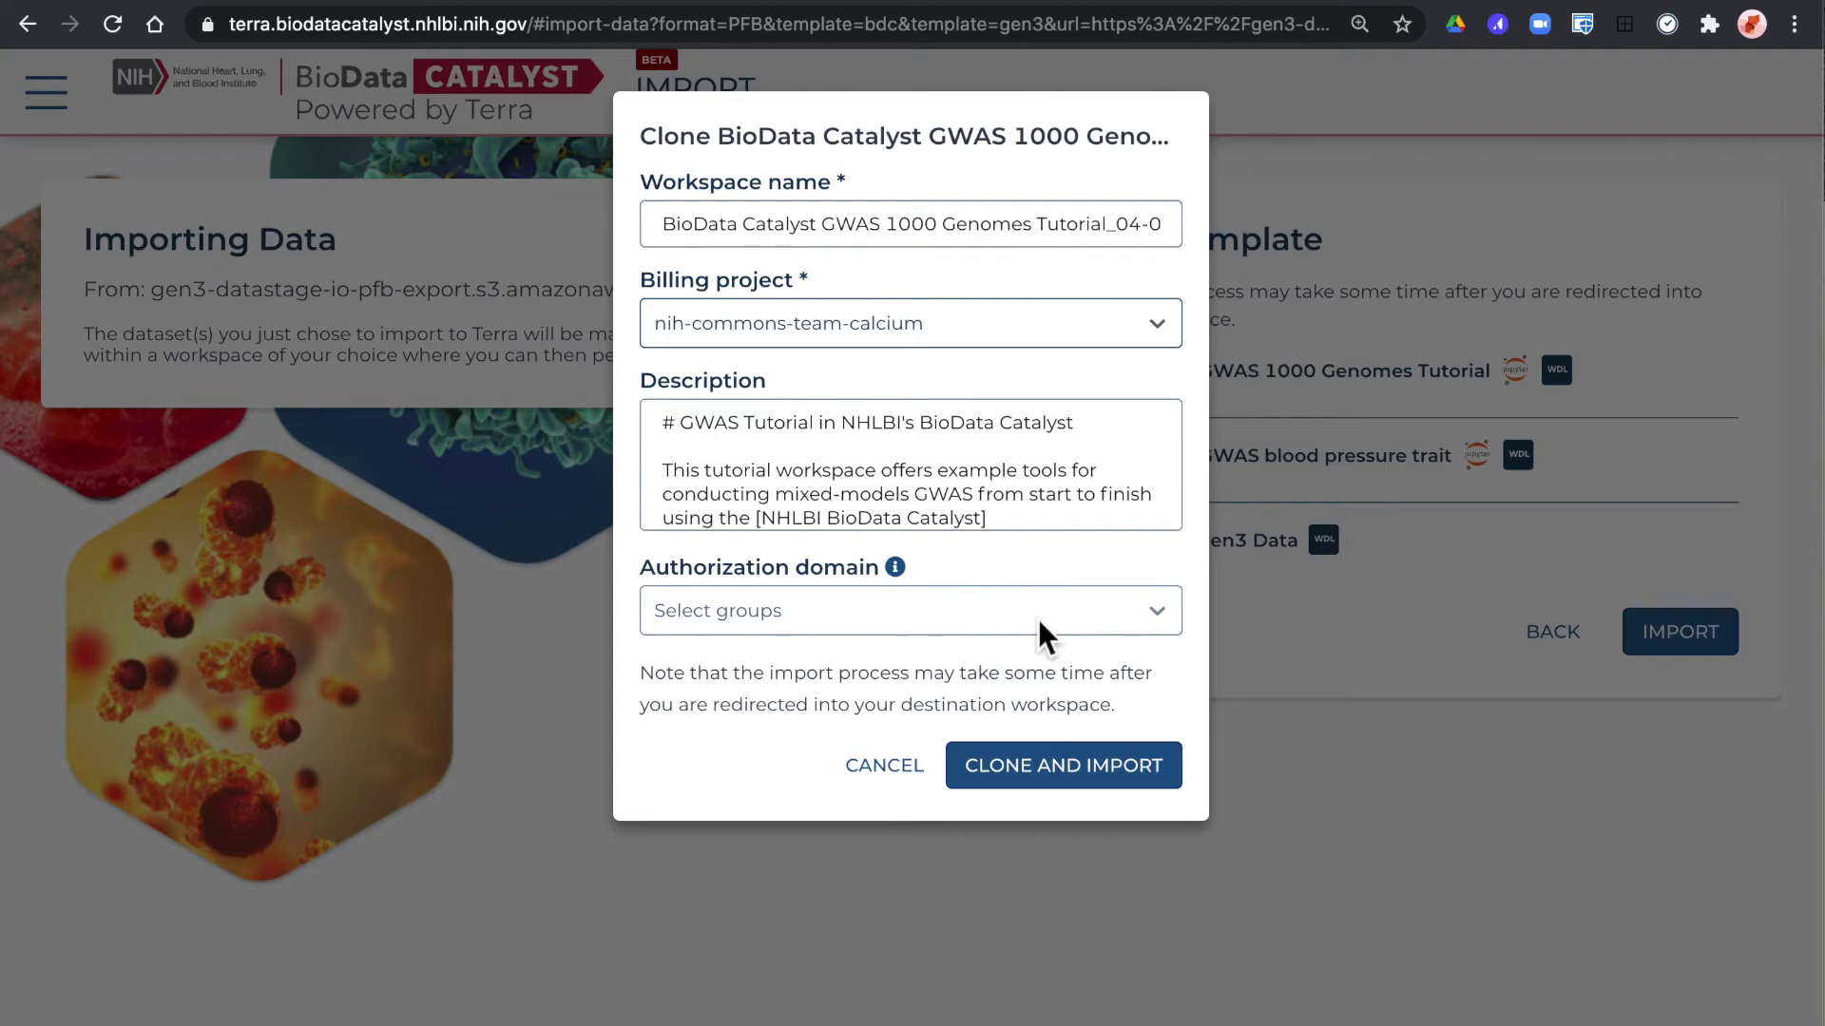
click(1046, 765)
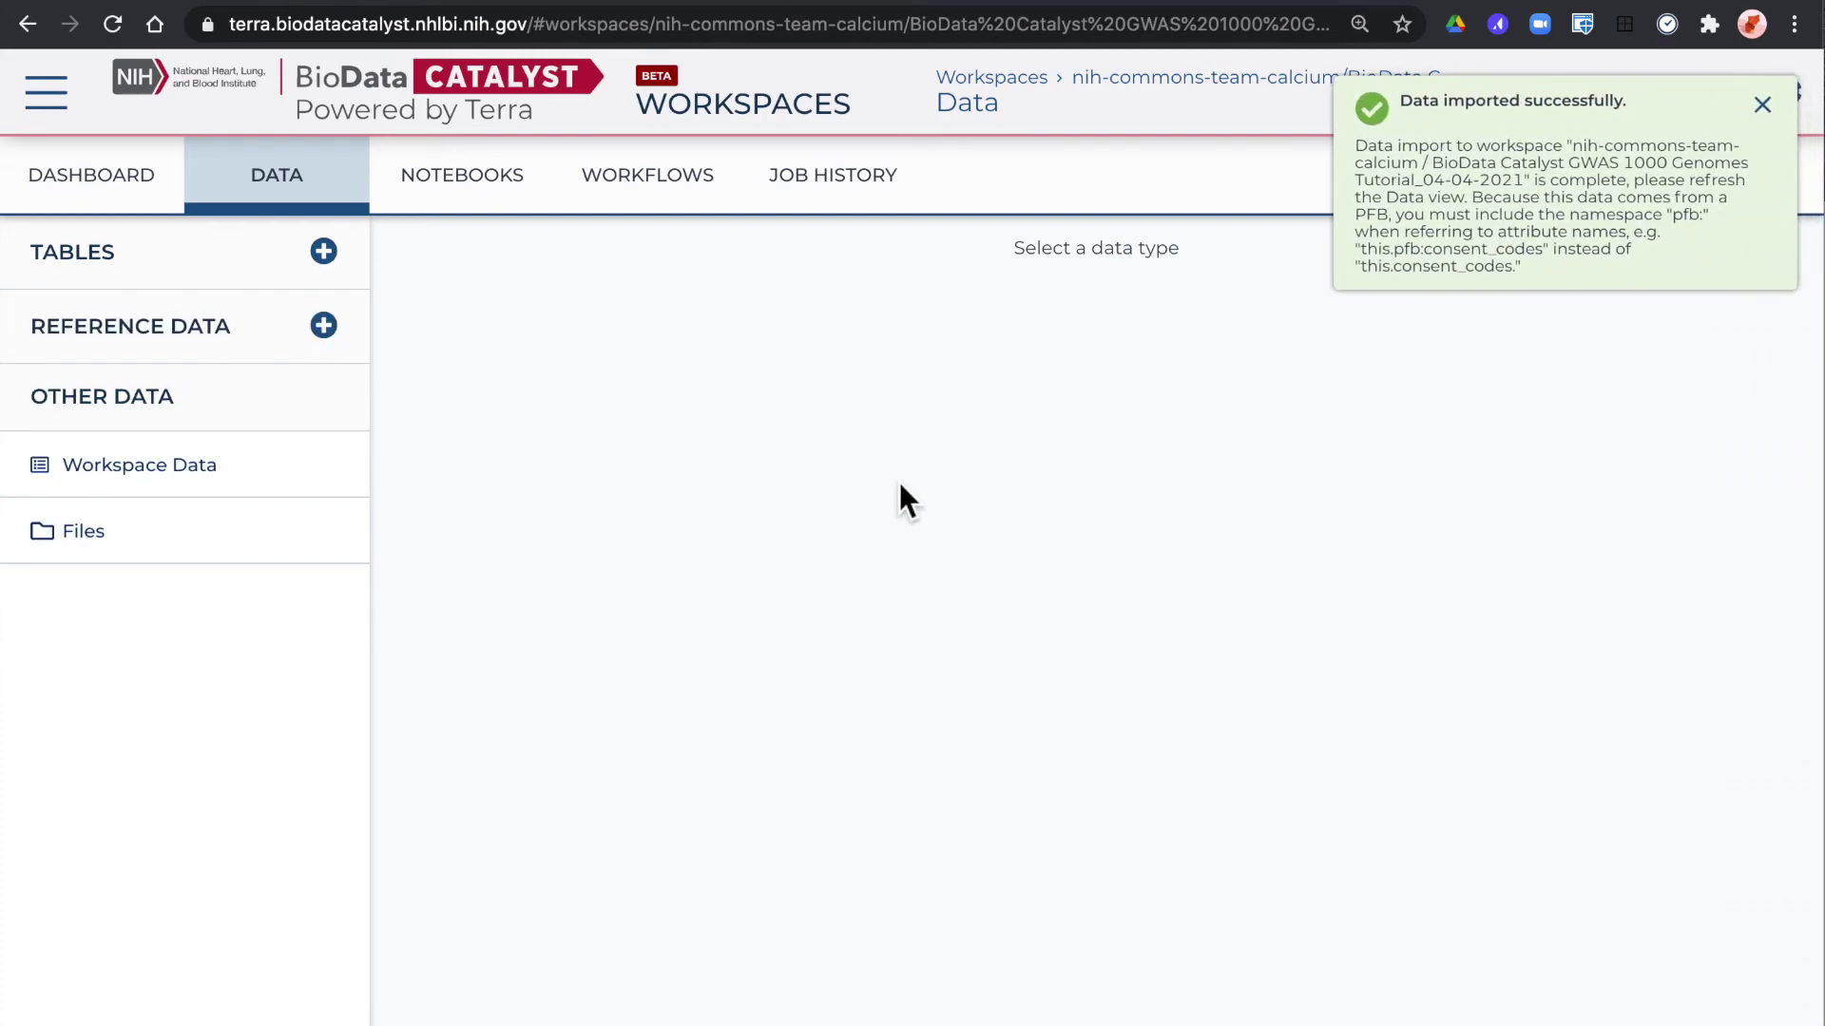
Dismiss the 'Data imported successfully' notice on the new workspace's Data page.
click(1763, 107)
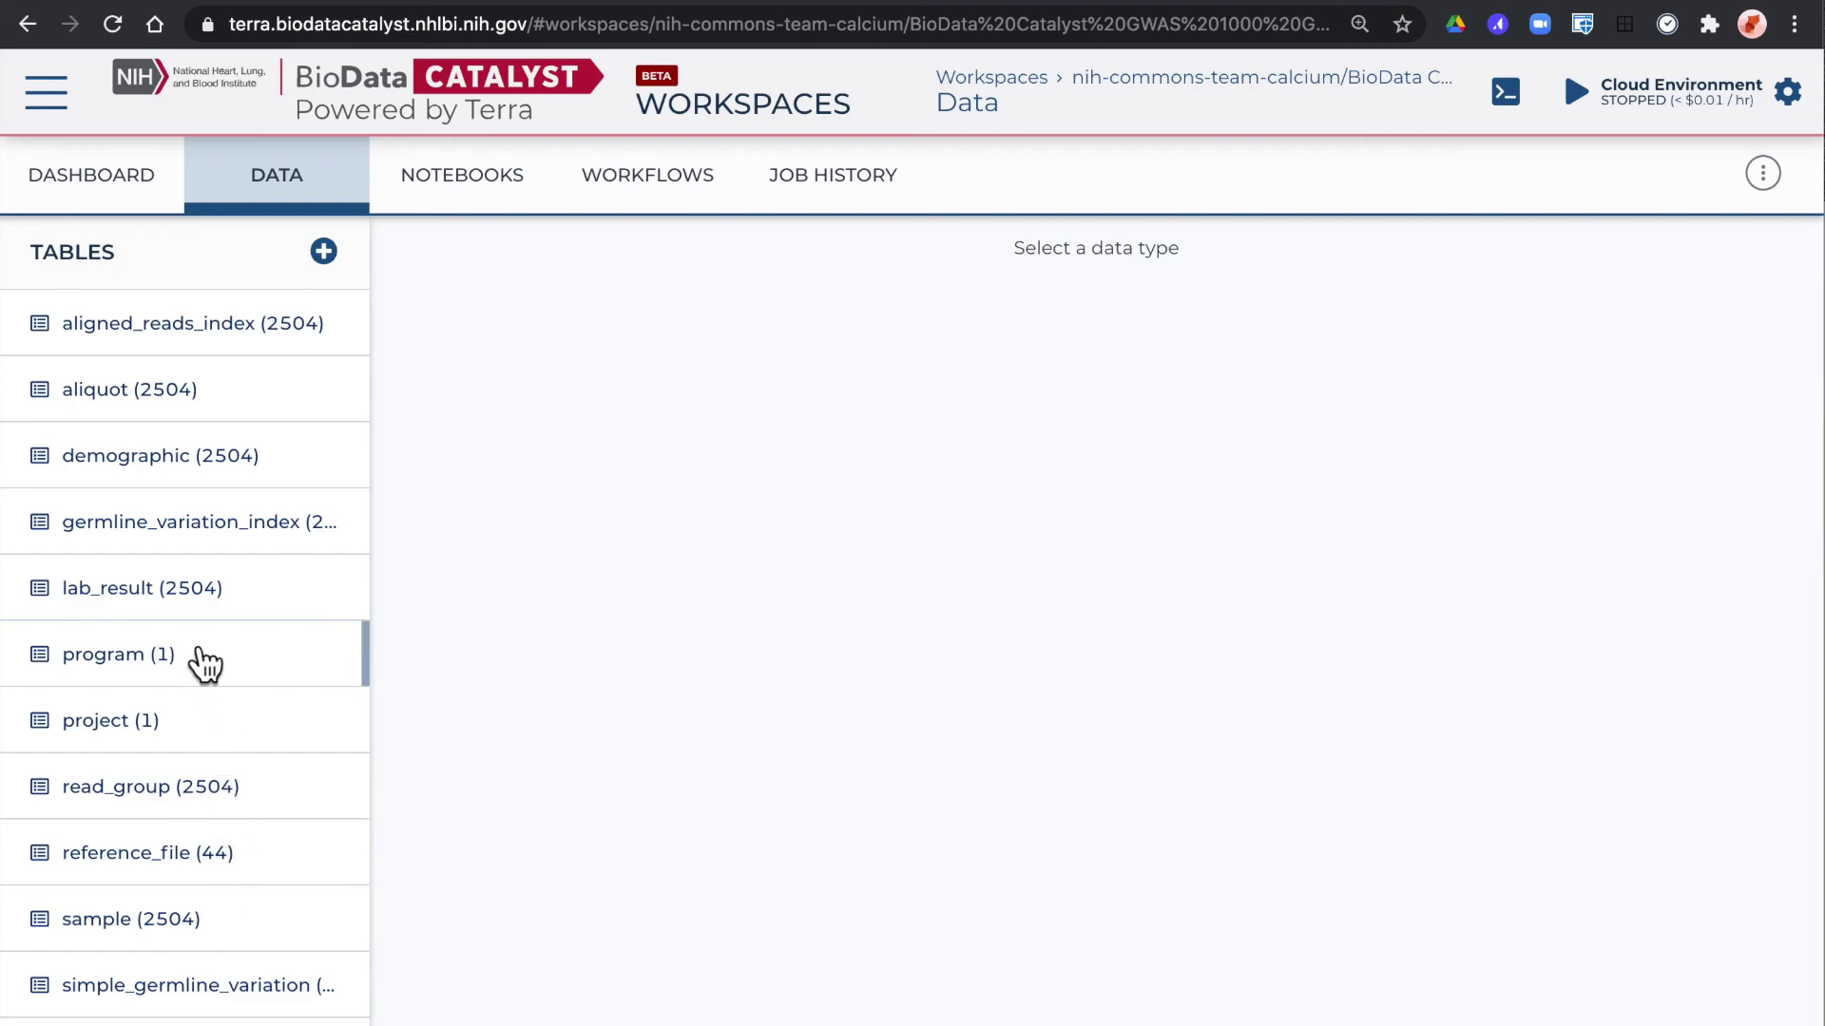
Open the lab_result (2504) table to see its hdl and ldl rows.
click(177, 597)
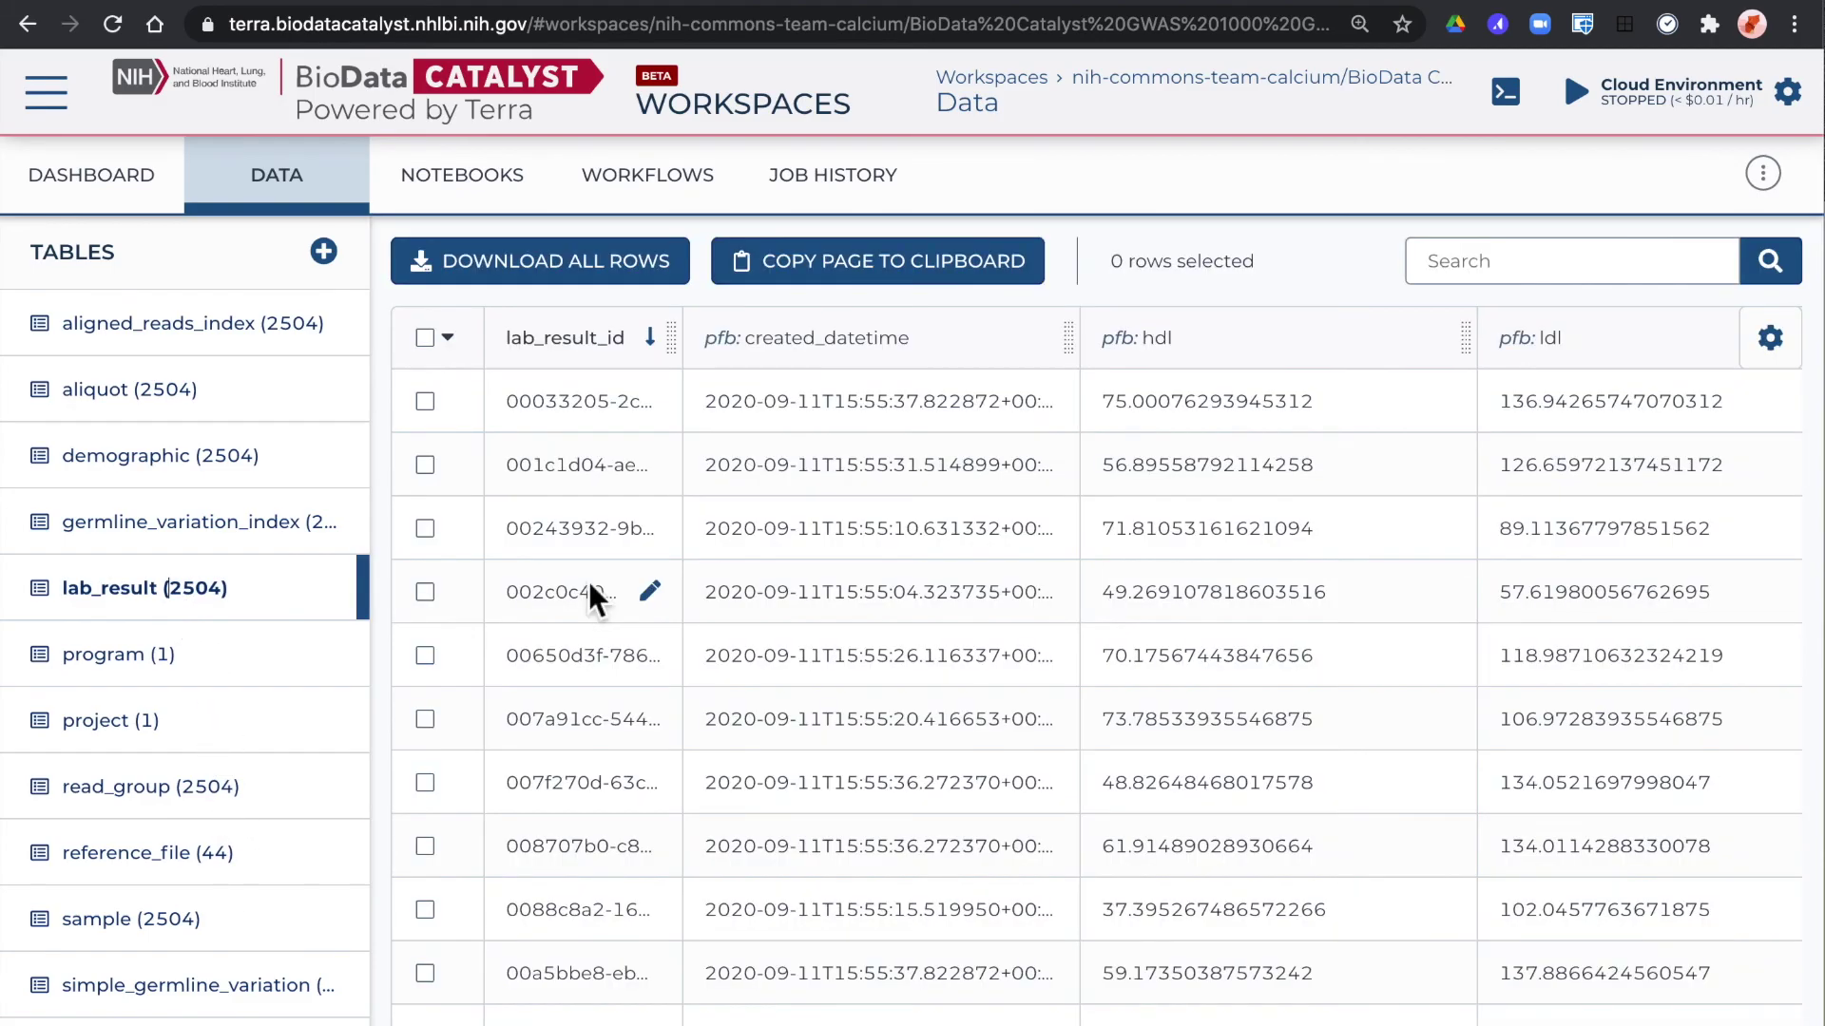